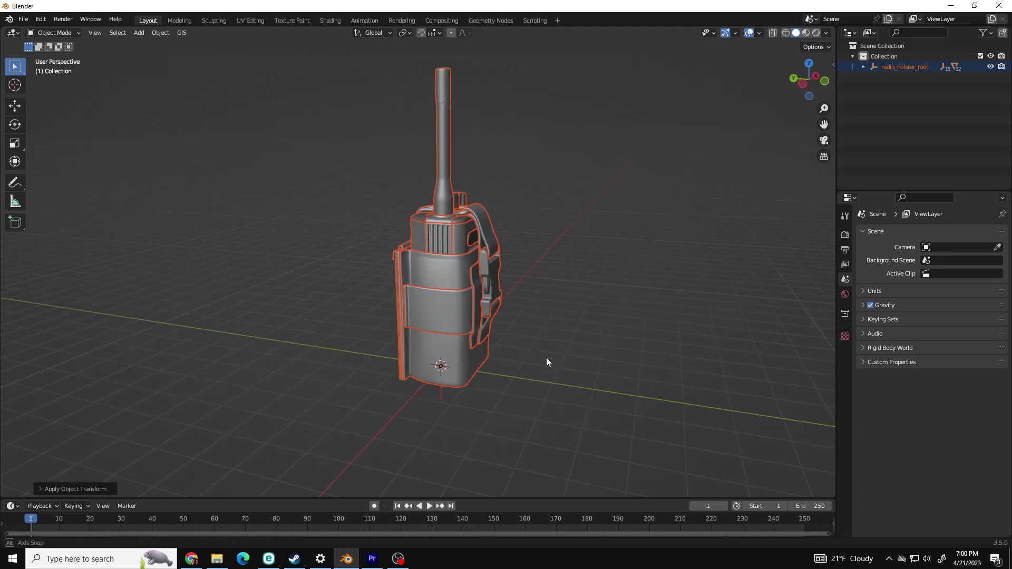
- Orbit the radio holster through its clip side, three-quarter and front views
middle_click_drag(383, 352, 543, 346)
middle_click_drag(377, 328, 513, 326)
middle_click_drag(409, 327, 432, 329)
middle_click_drag(474, 390, 500, 386)
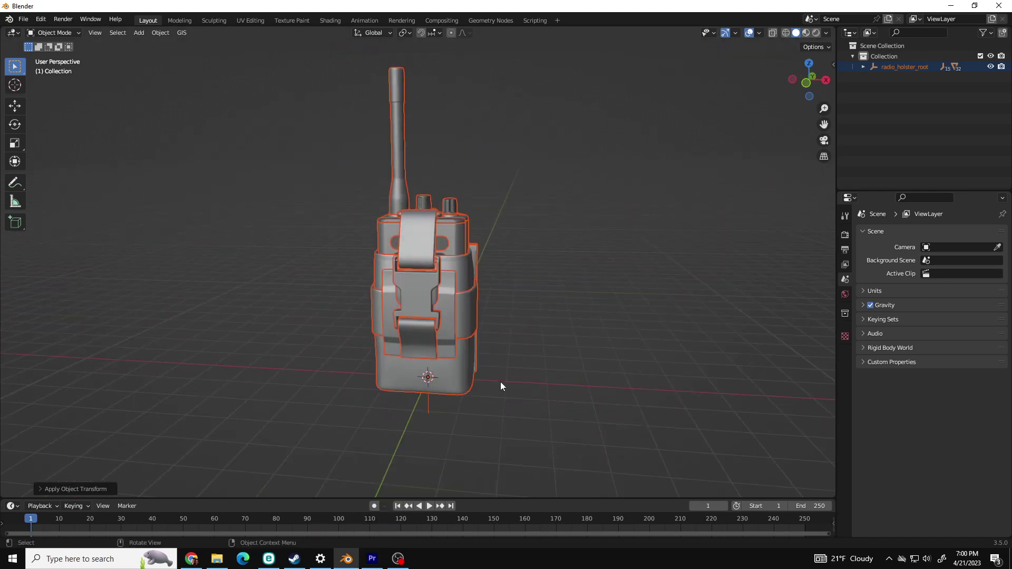
middle_click_drag(442, 353, 538, 346)
middle_click_drag(368, 324, 513, 323)
middle_click_drag(393, 328, 422, 364)
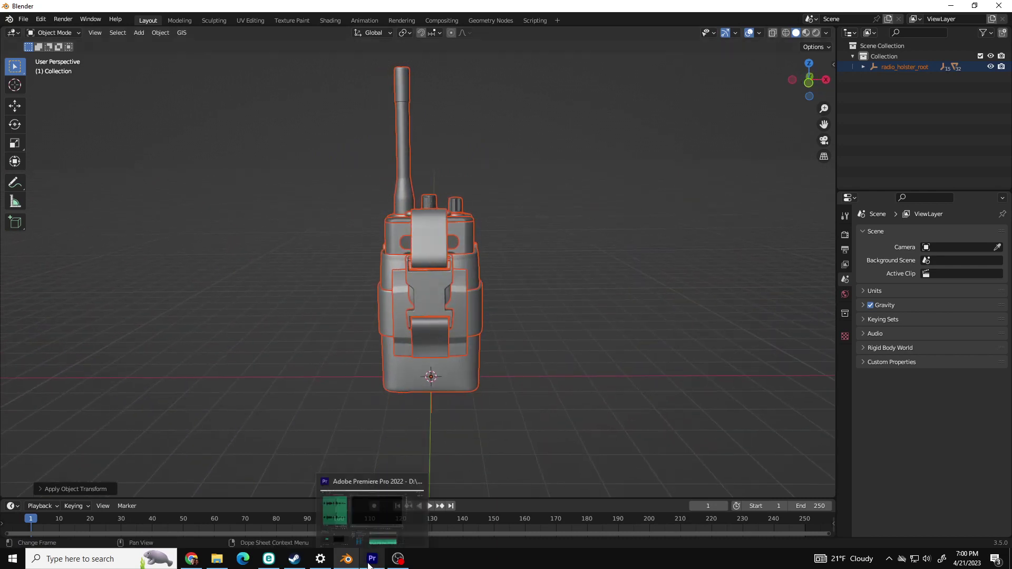
- Open a Chrome window, enlarge it, and search for 'textools blender'
left_click(191, 558)
left_click(582, 272)
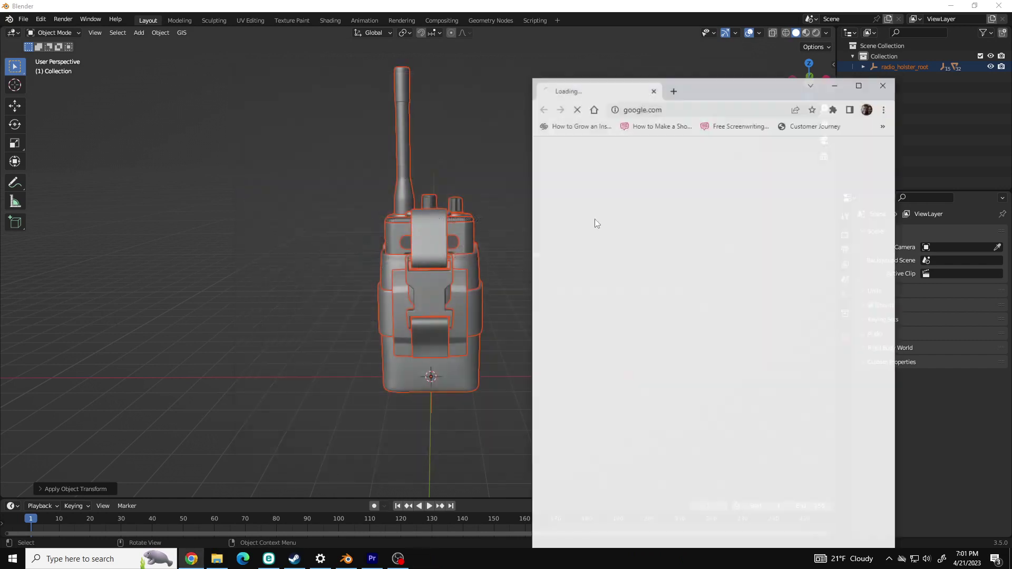
left_click_drag(519, 195, 88, 195)
left_click_drag(426, 85, 422, 45)
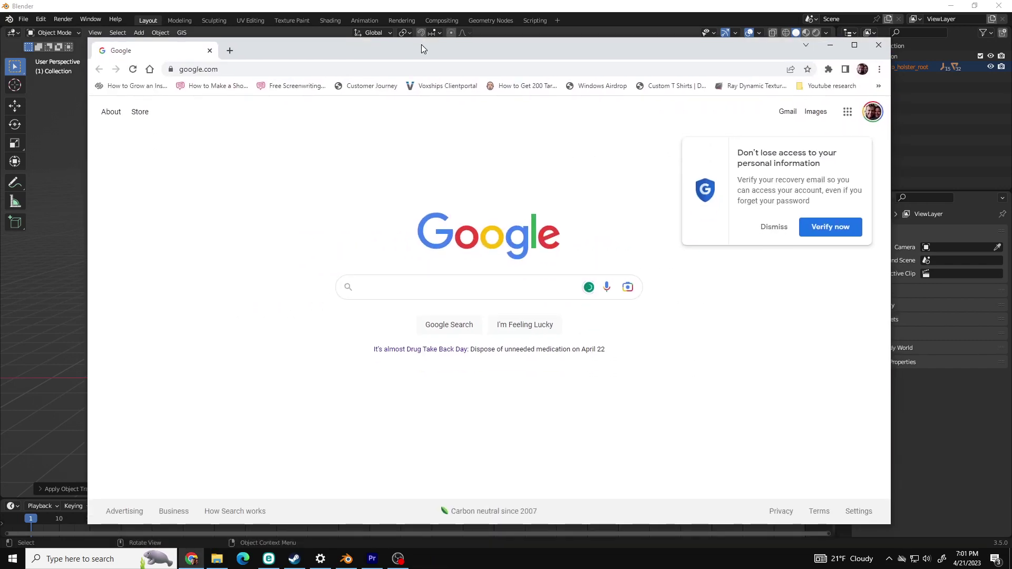
left_click(309, 69)
type("text")
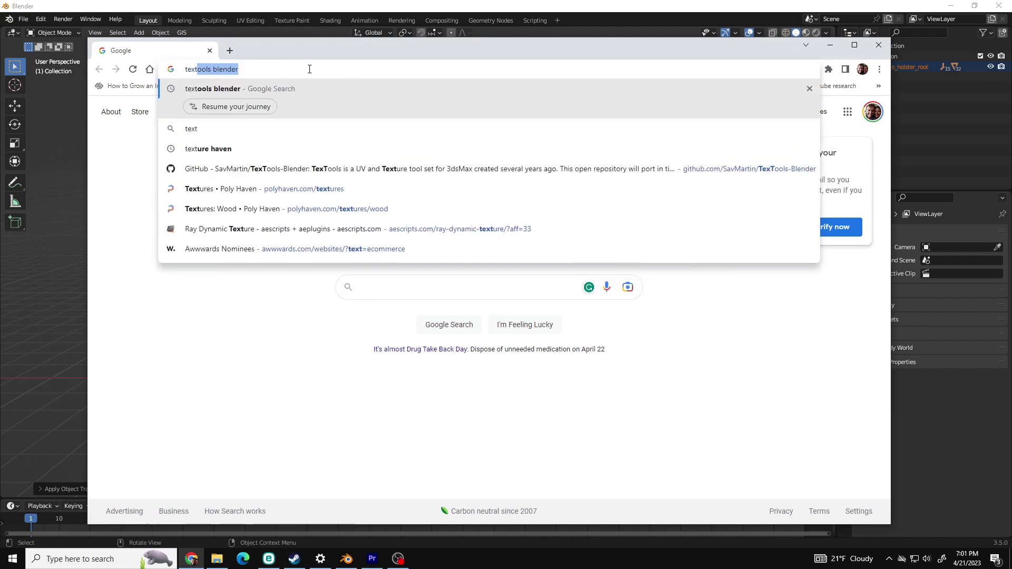
type("oo")
key("Return")
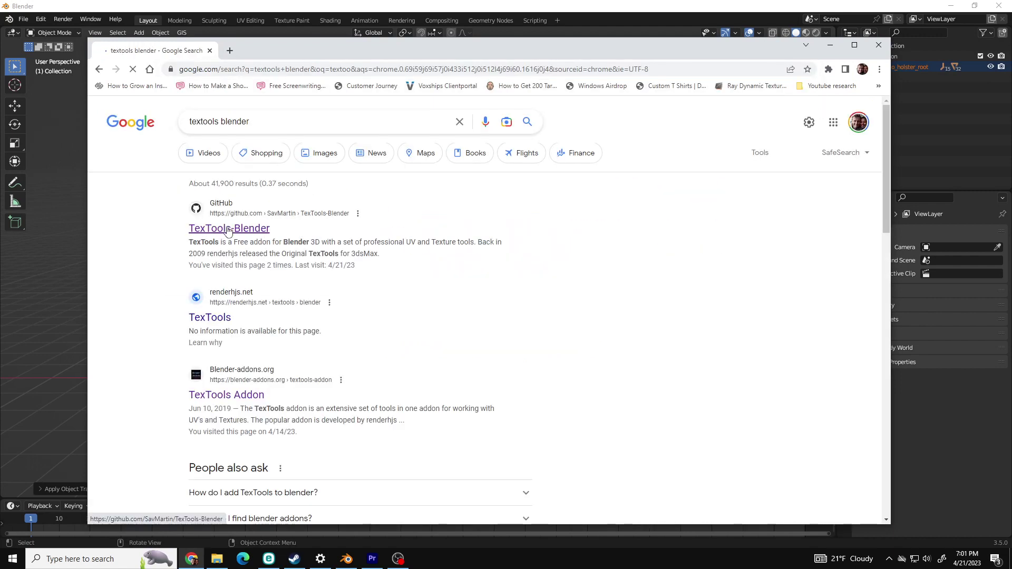
- Download the TexTools-Blender GitHub repository as a ZIP
left_click(228, 228)
left_click(629, 214)
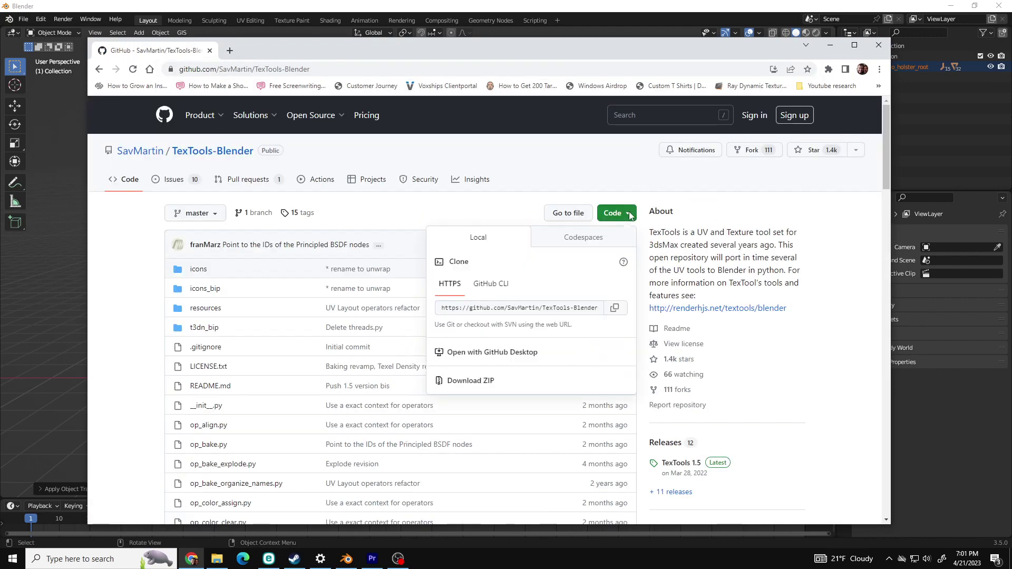
left_click(472, 384)
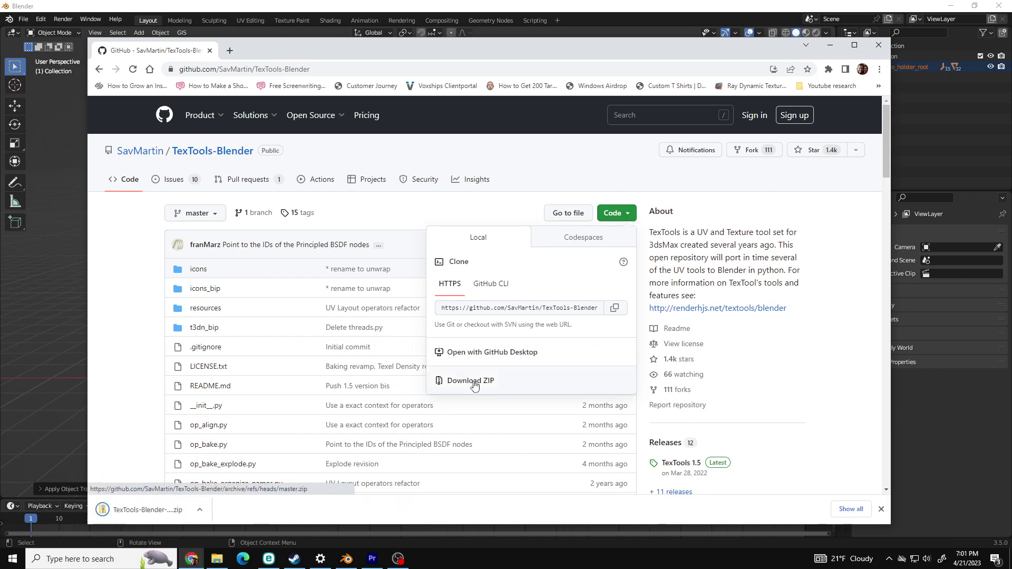
- Install TexTools-Blender-master (1).zip from Downloads as an add-on in Blender Preferences
left_click(37, 21)
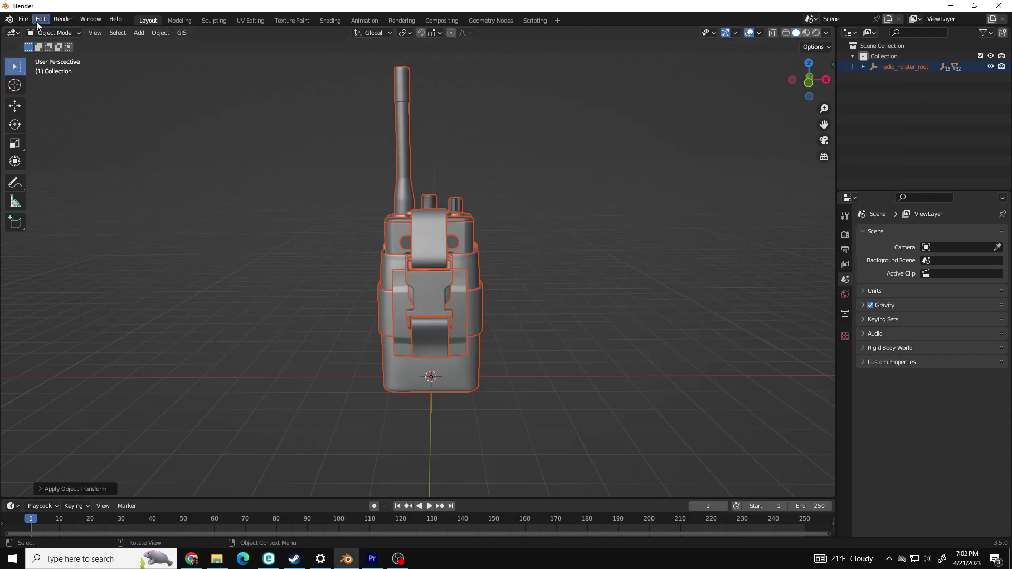
left_click(41, 19)
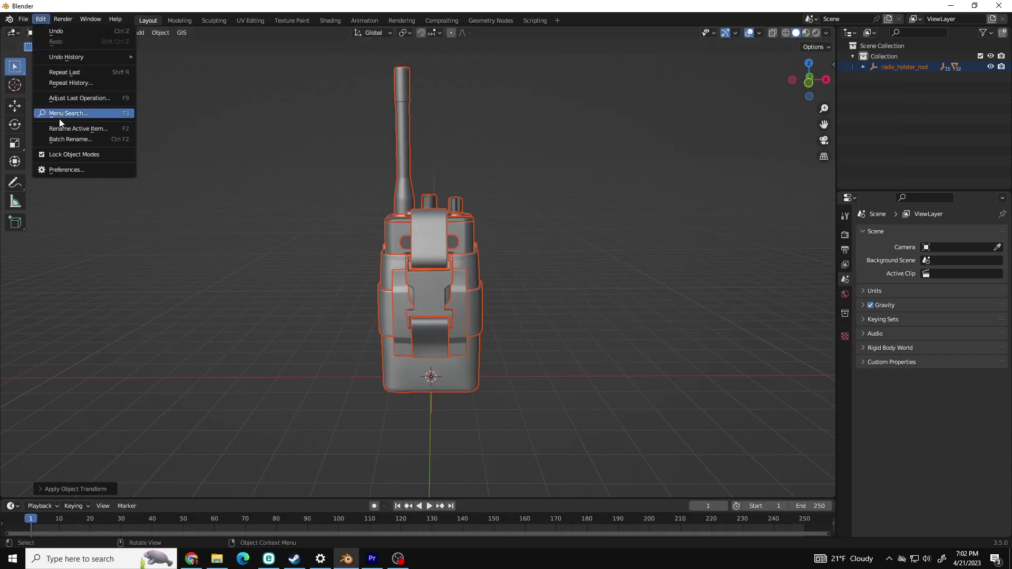
left_click(58, 169)
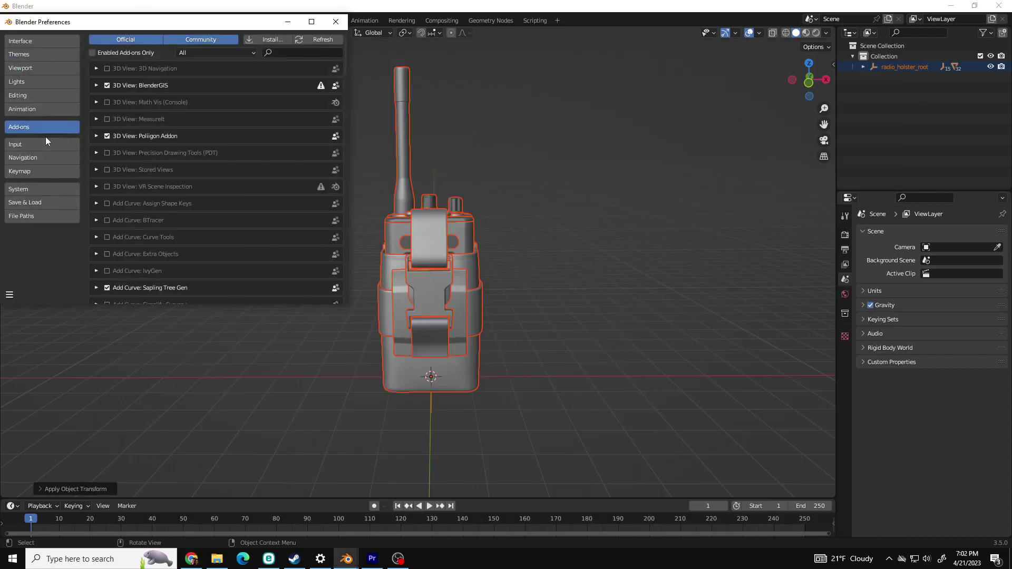
left_click(270, 39)
double_click(194, 56)
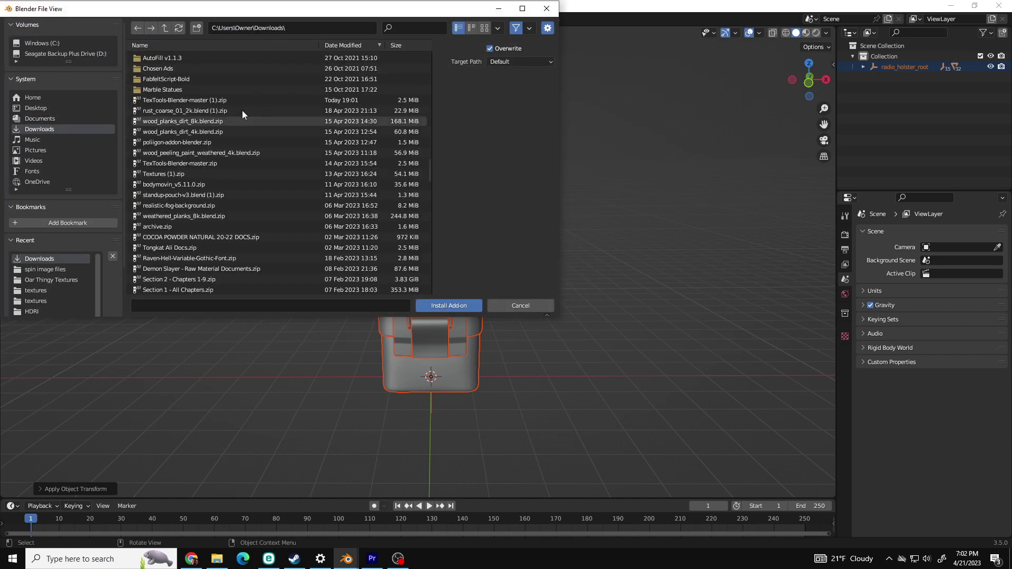
left_click(205, 99)
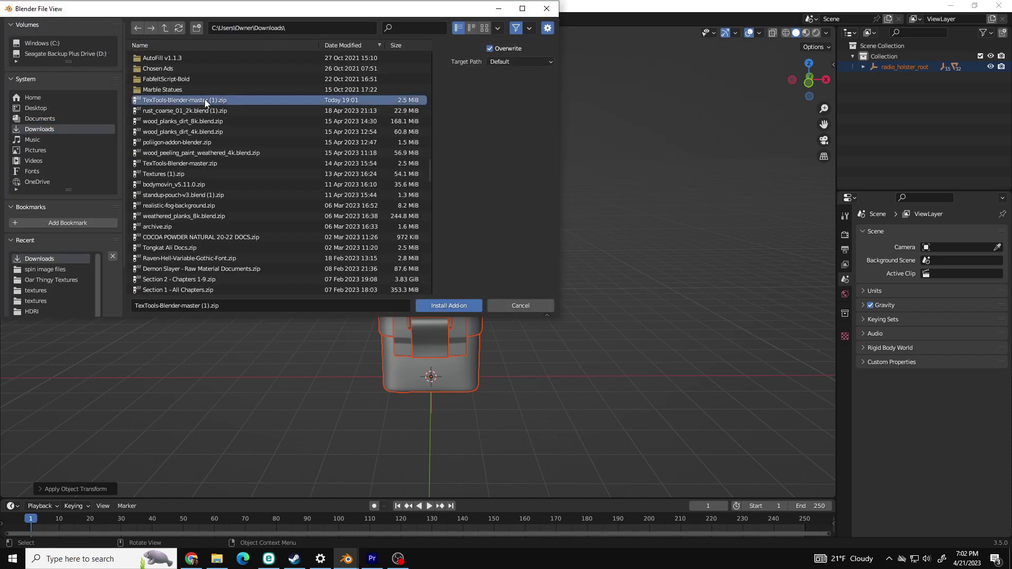
left_click(449, 305)
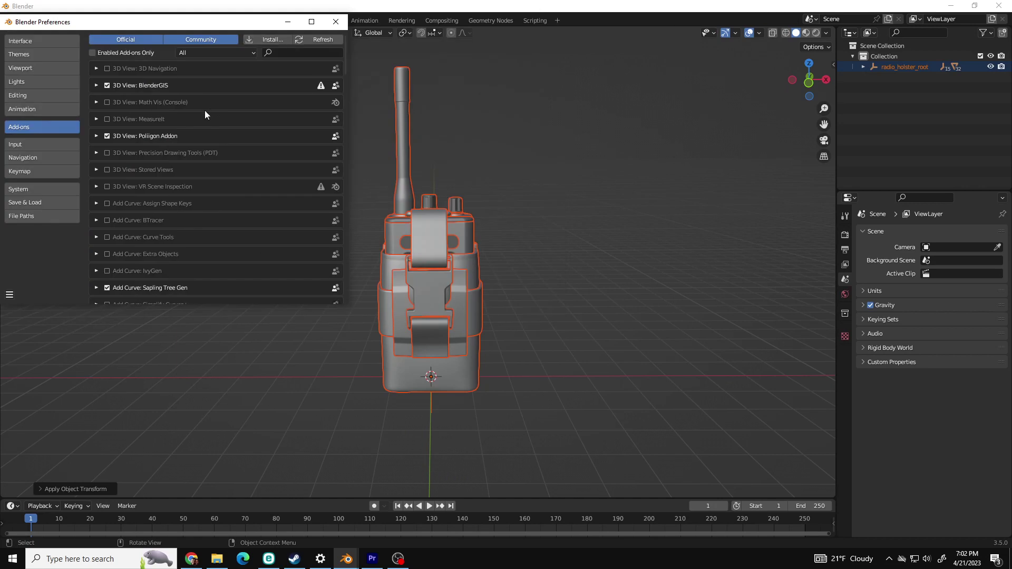
left_click(288, 52)
- Filter the add-ons by 'tex', then turn the left viewport area into an Image Editor
type("tex")
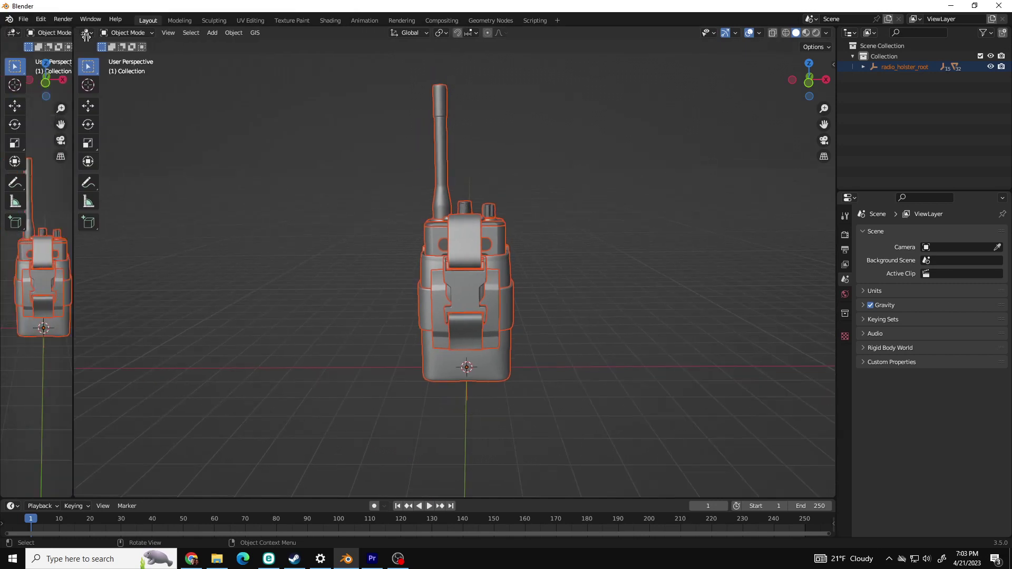
left_click_drag(389, 74, 458, 74)
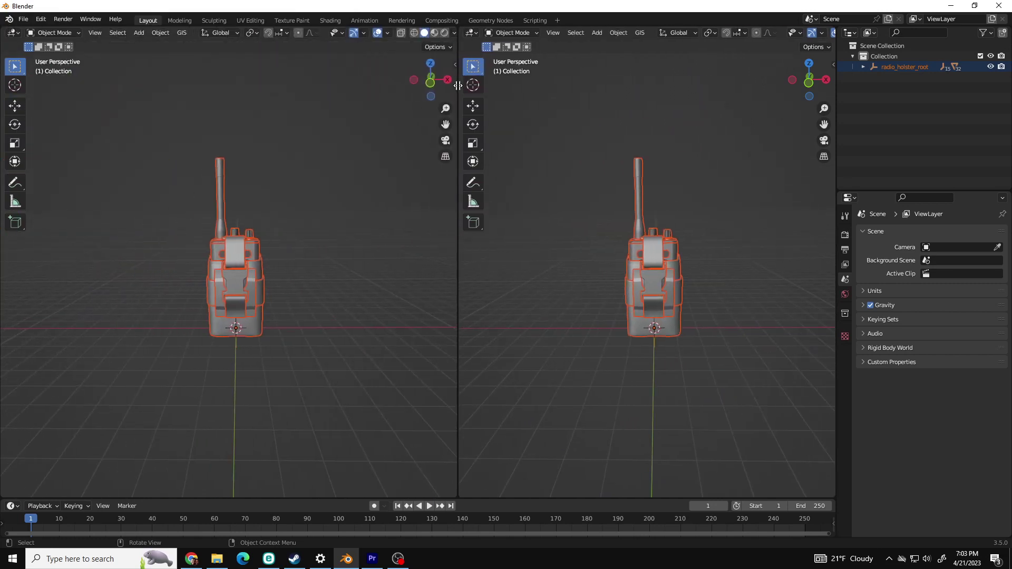
left_click(14, 34)
left_click(38, 74)
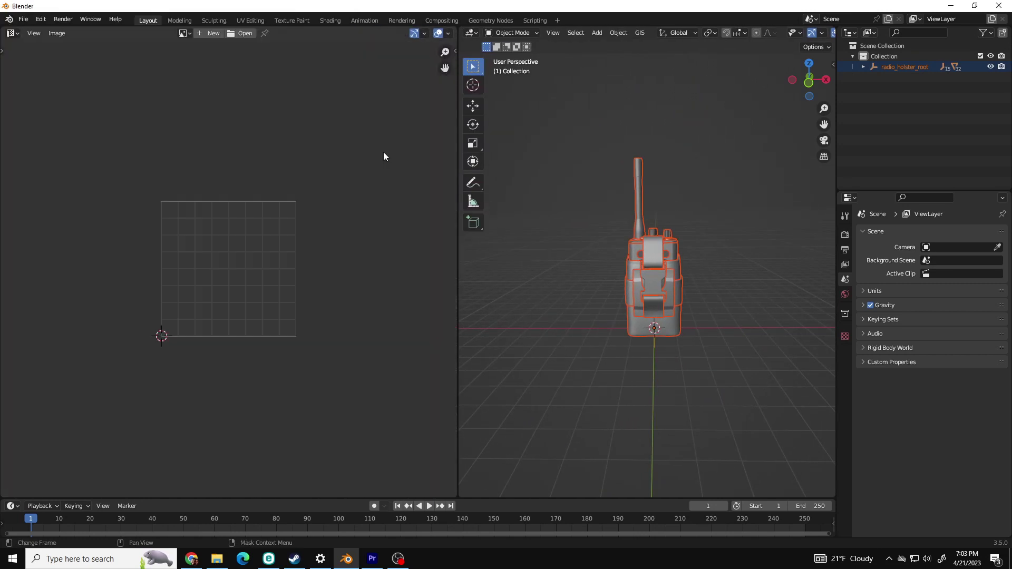
- Show the TexTools side panel and expand its Color ID mode options
left_click(455, 51)
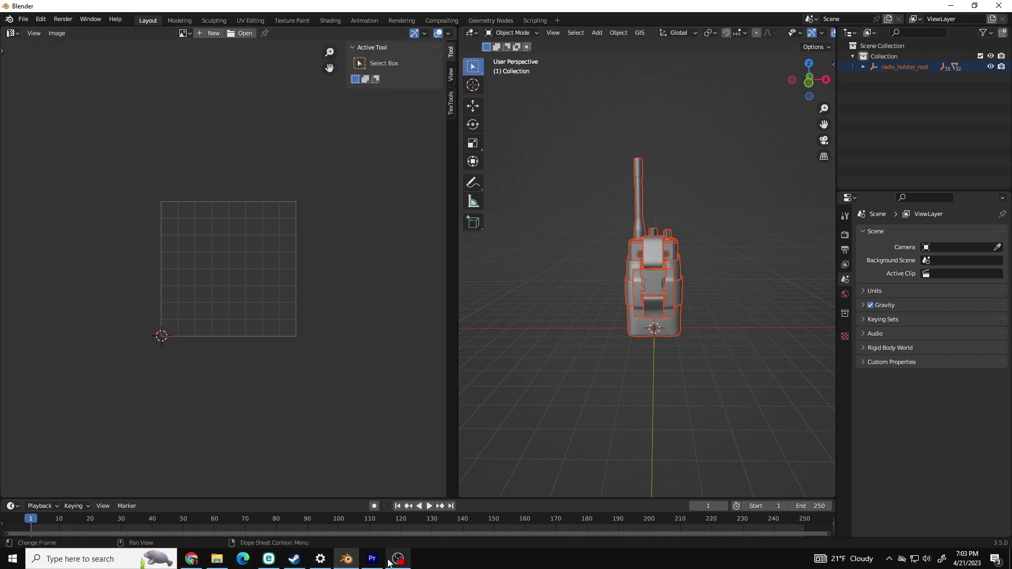
left_click(451, 105)
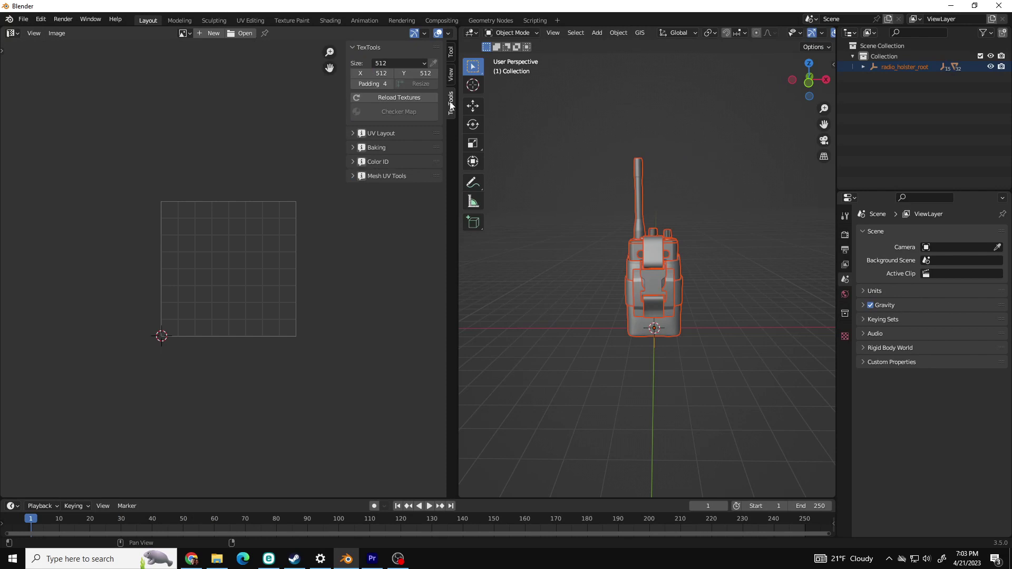
left_click(351, 162)
left_click(398, 180)
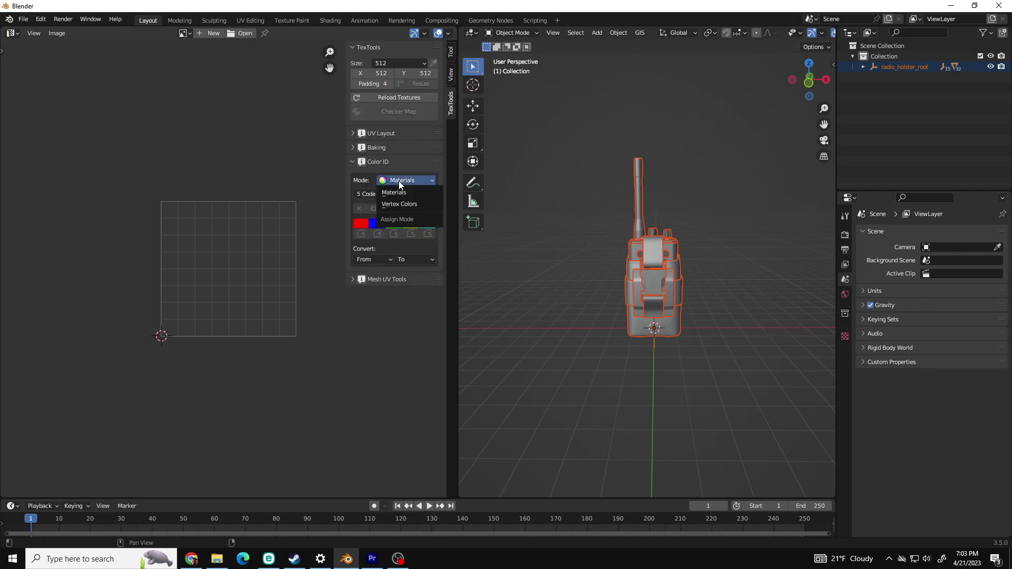
- Set Color ID mode to Vertex Colors and select all parts with strap_001_mesh active
left_click(402, 204)
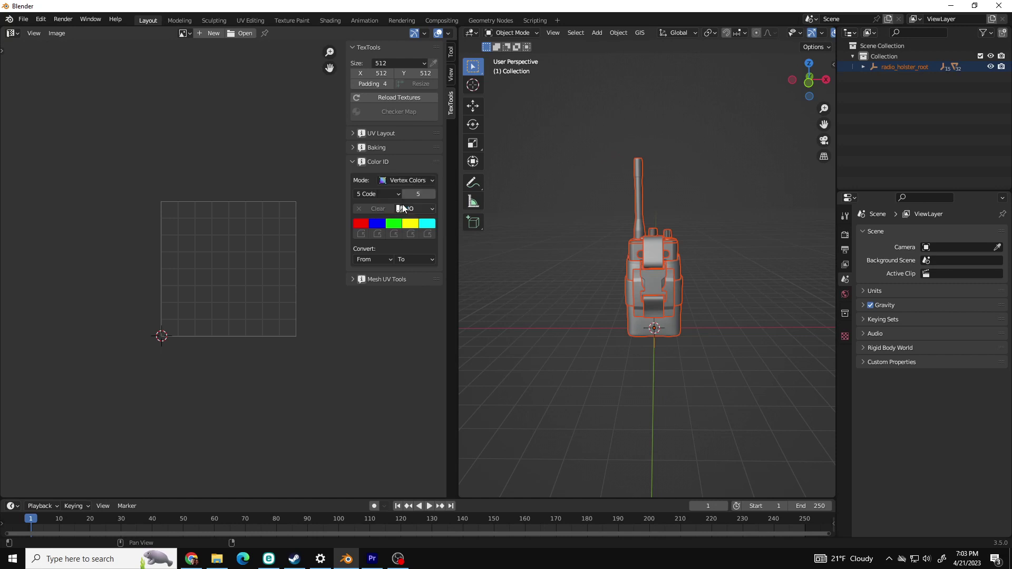
middle_click_drag(591, 294, 752, 371)
left_click(866, 101)
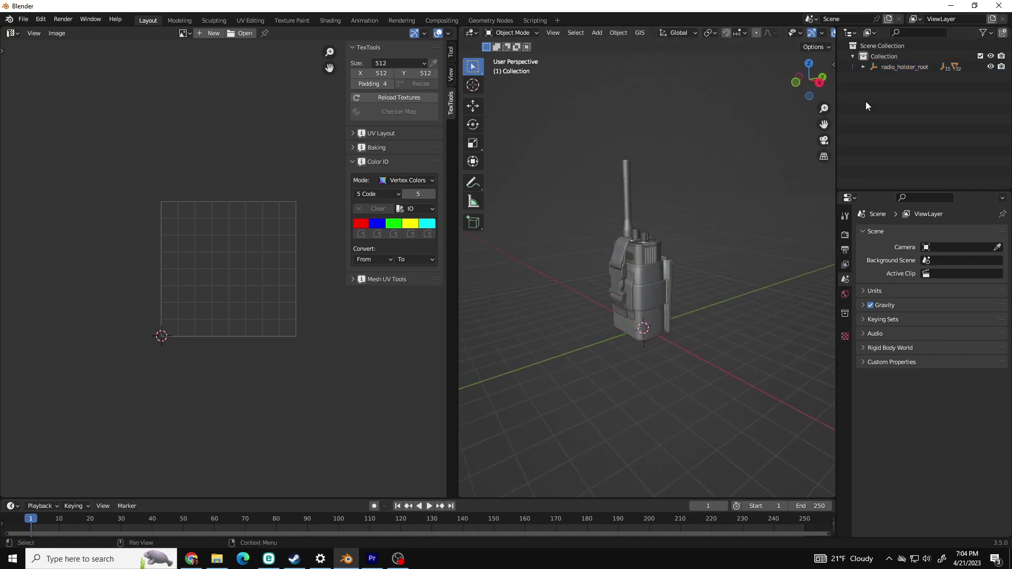
left_click(615, 250)
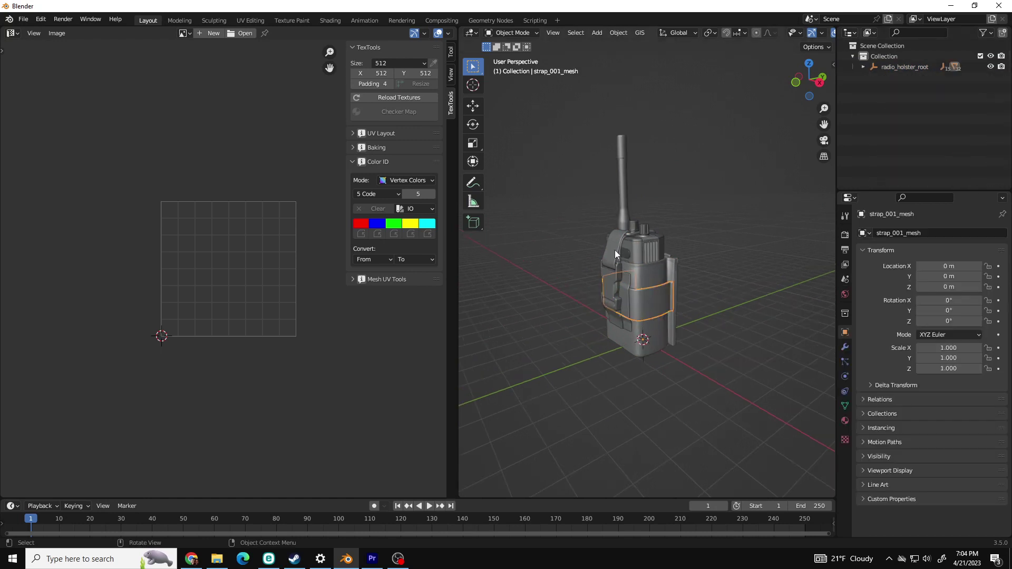
key("a")
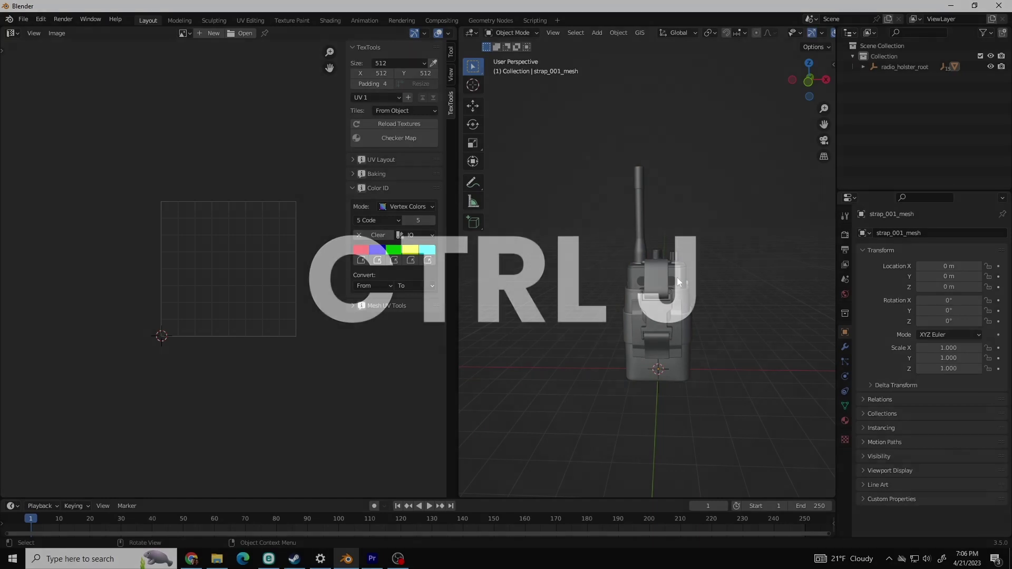
- Join the parts into one mesh and enter Edit Mode with face selection
key("ctrl+j")
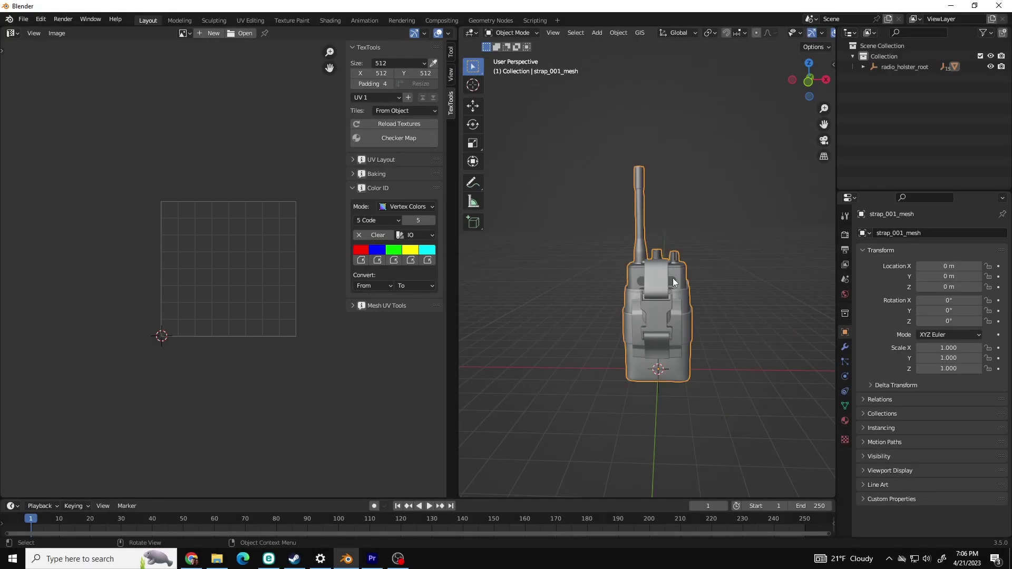
left_click(512, 32)
left_click(514, 54)
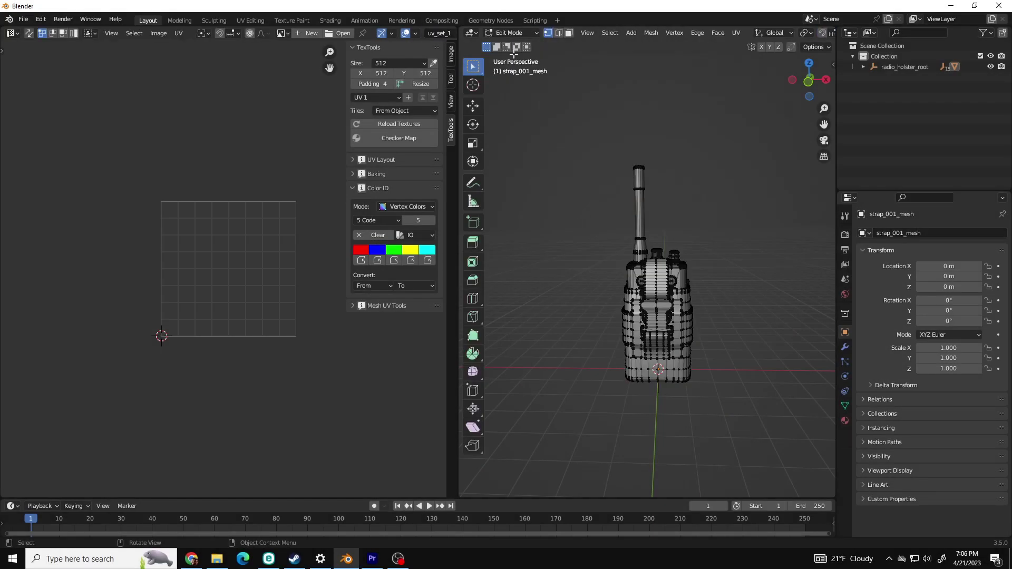
left_click(568, 35)
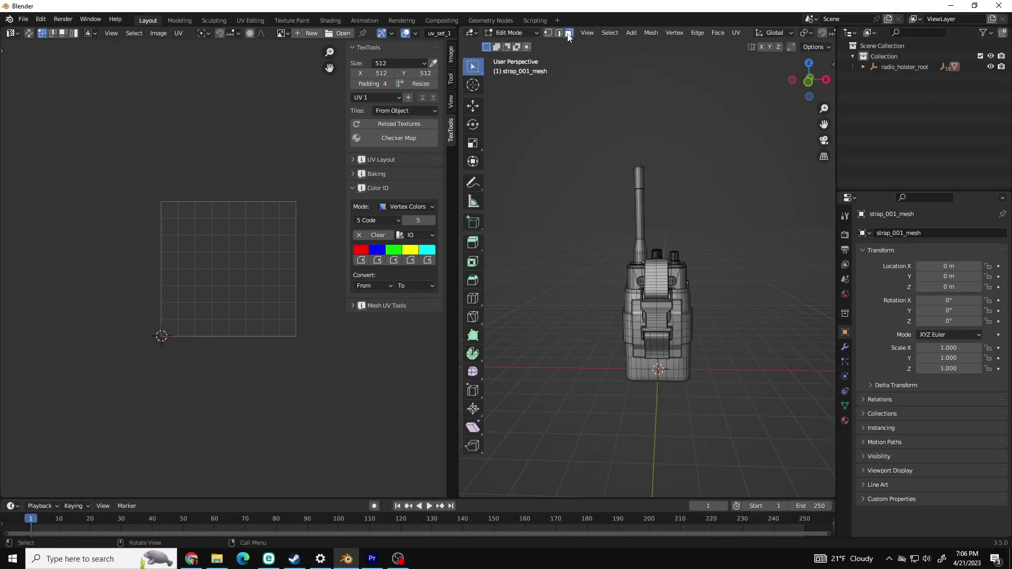
- Select the antenna and knobs with Ctrl+L and assign them the red ID colour
scroll(671, 255, "up", 5)
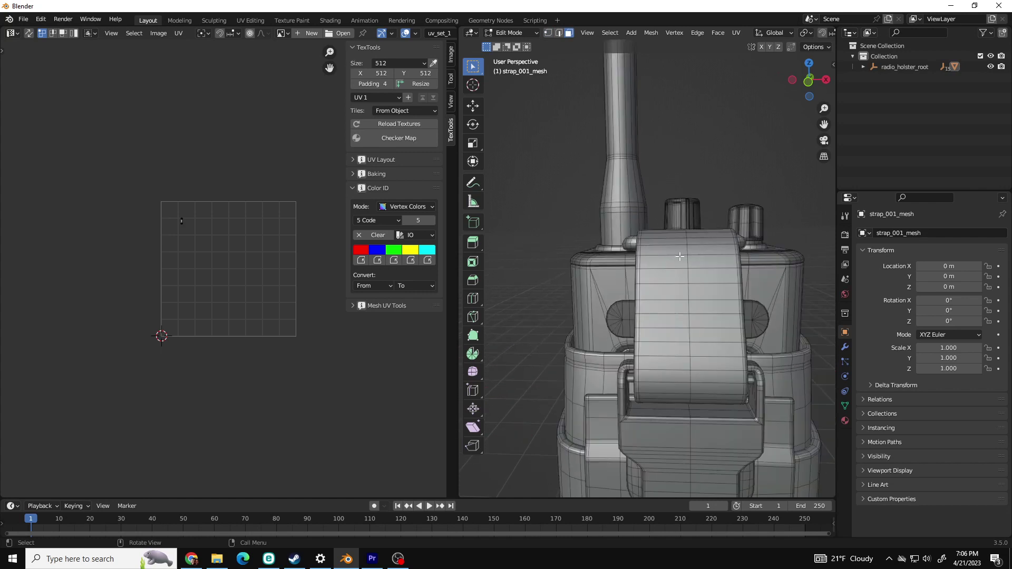
middle_click_drag(670, 255, 637, 276)
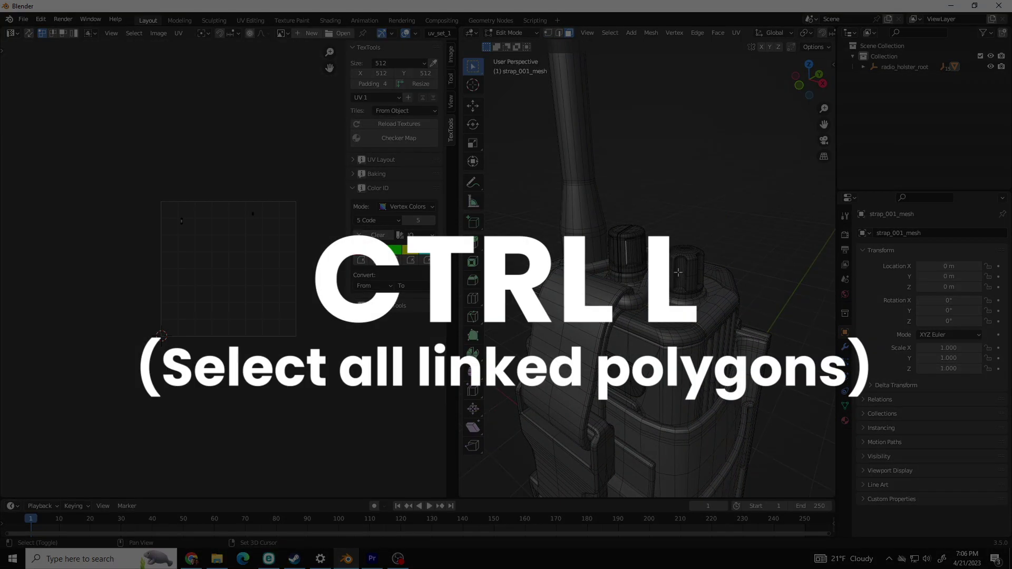
key("ctrl+l")
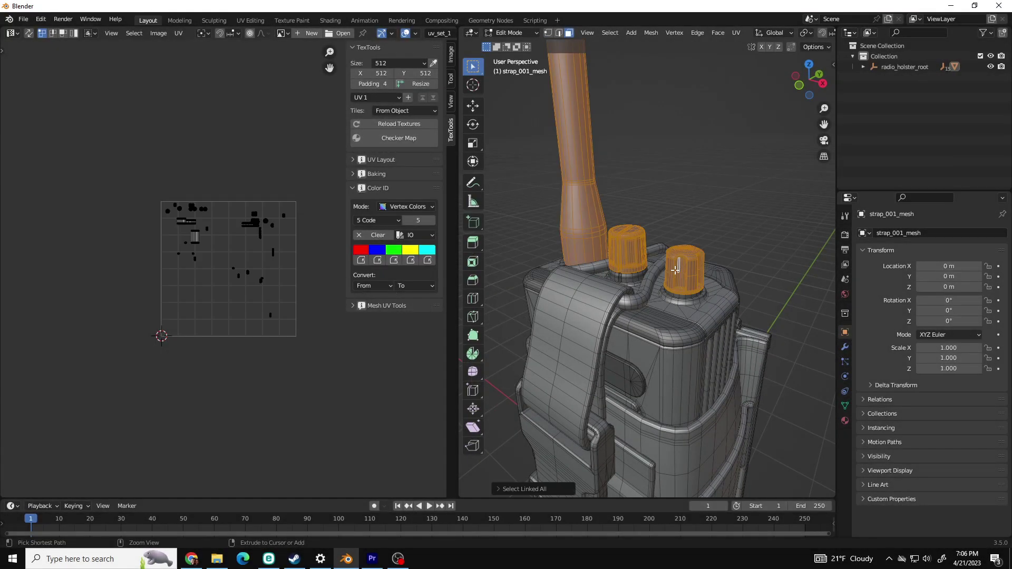
left_click(361, 261)
middle_click_drag(634, 359, 666, 320)
key("alt+a")
scroll(662, 353, "down", 4)
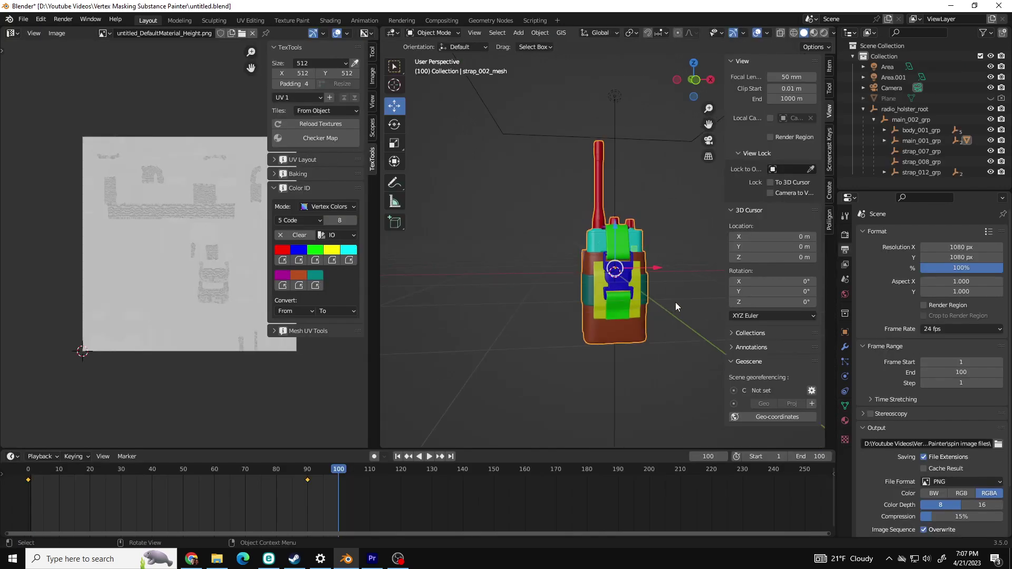
- Export the selected holster as Radio Holster.fbx with Limit to Selected Objects ticked
key("Tab")
middle_click_drag(690, 303, 637, 341)
key("Tab")
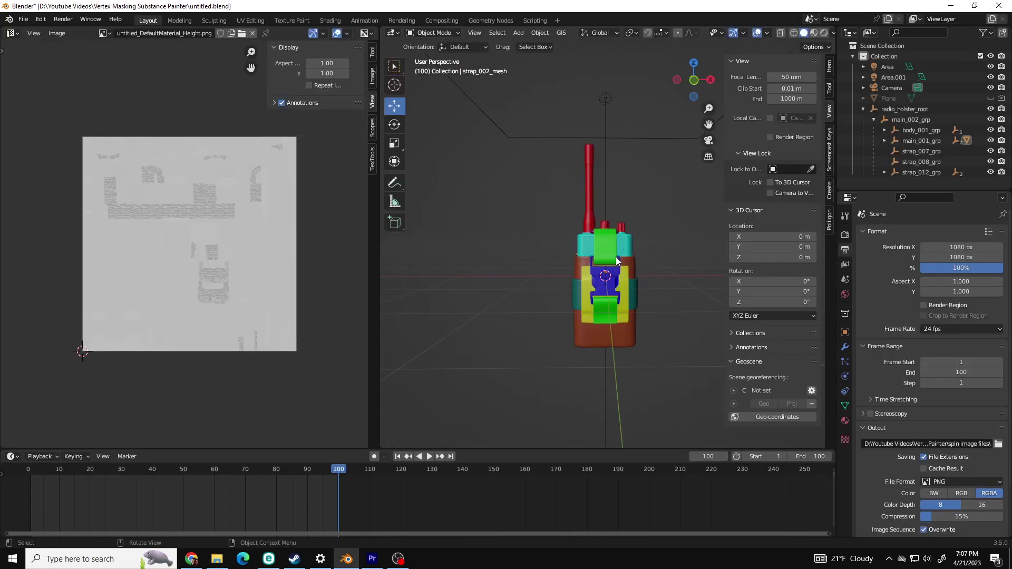
left_click(616, 258)
left_click(23, 19)
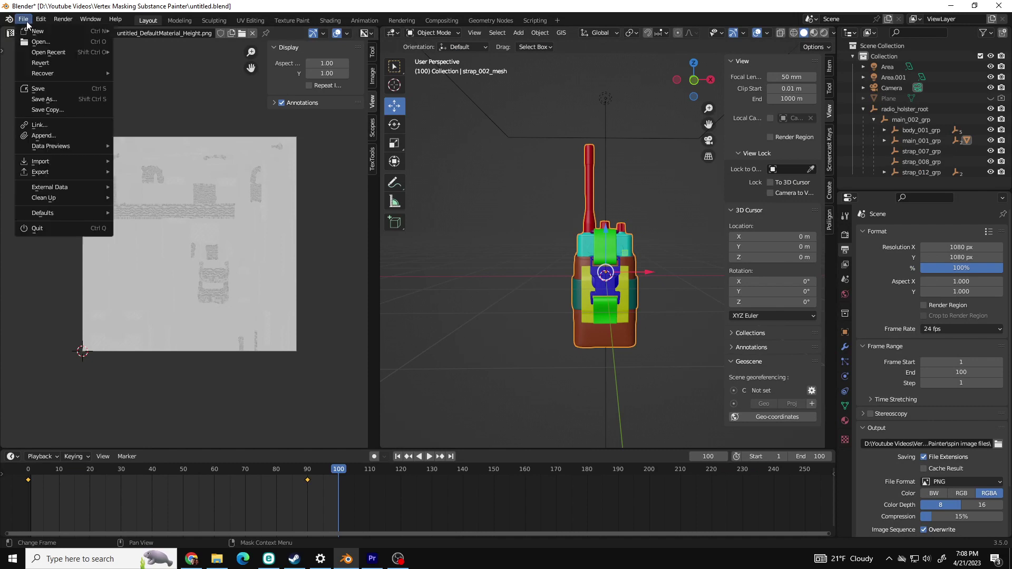
mouse_move(99, 175)
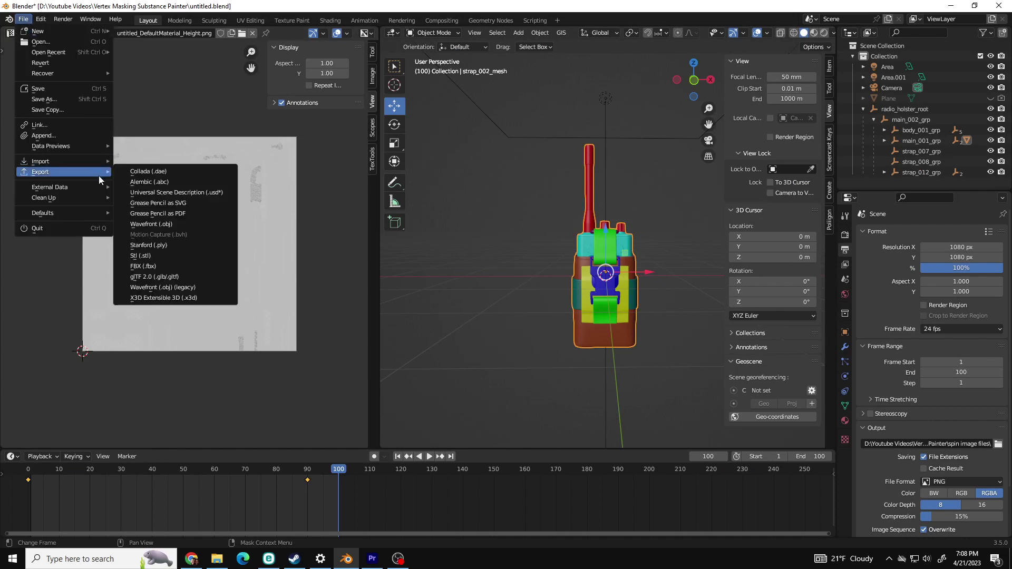
left_click(156, 267)
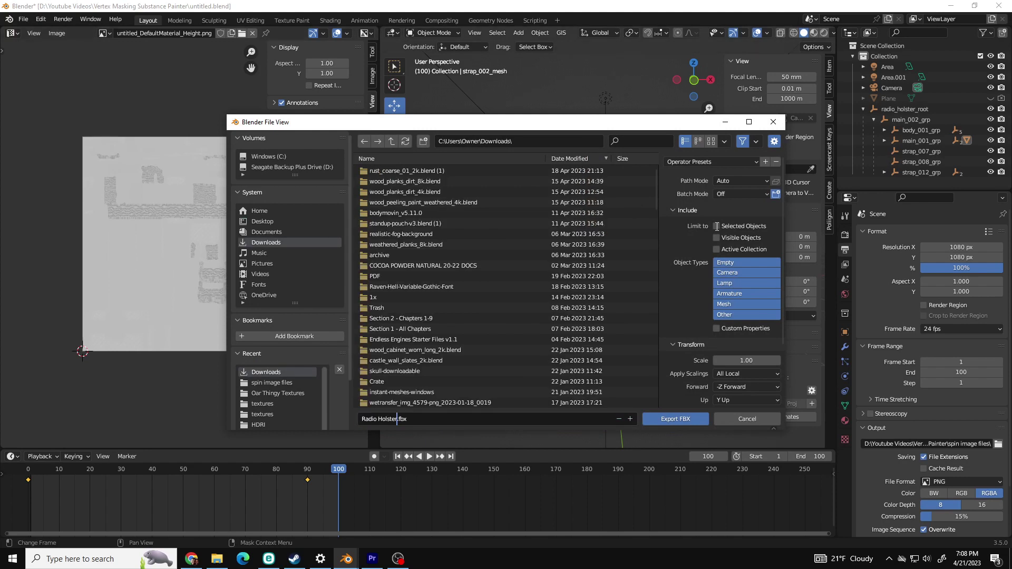
left_click(716, 226)
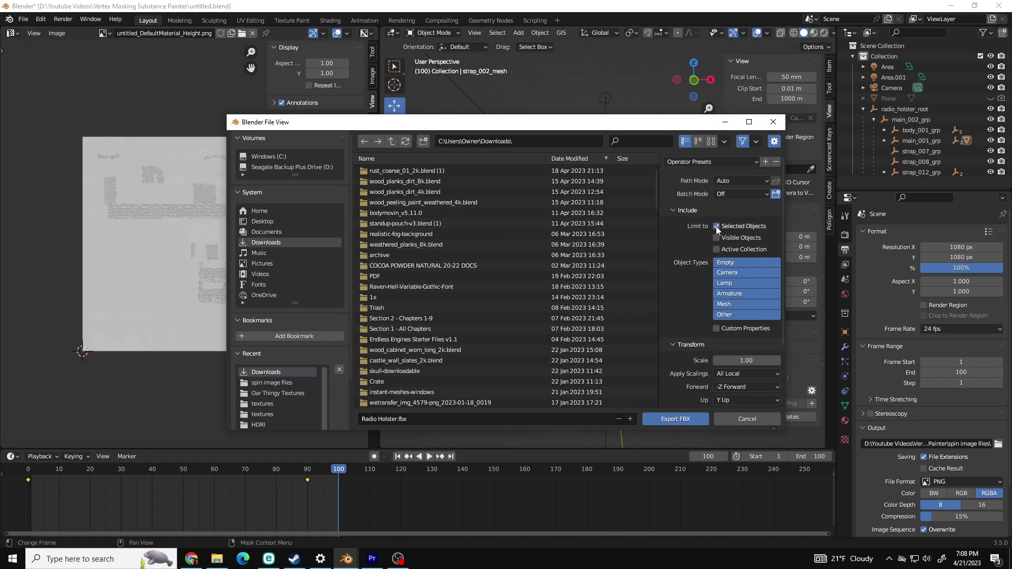
left_click(674, 419)
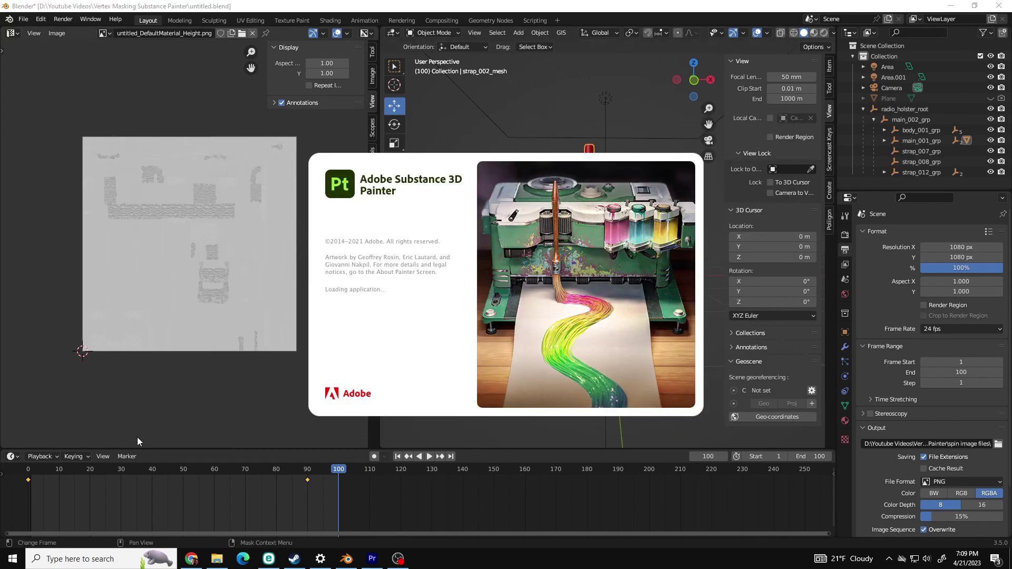
- Start a new Painter project using the Radio Holster.fbx mesh
left_click(75, 42)
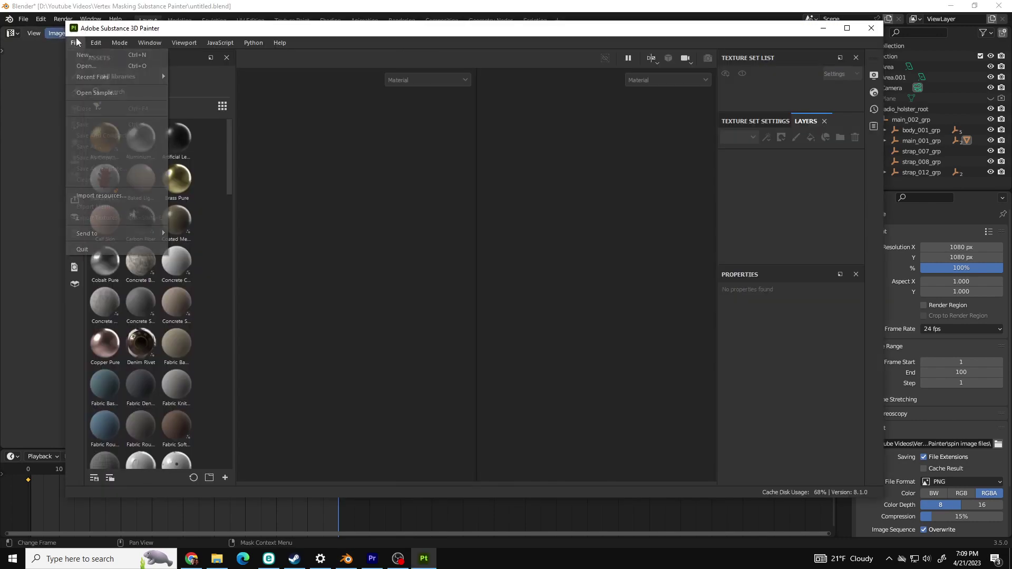
left_click(80, 53)
left_click(562, 149)
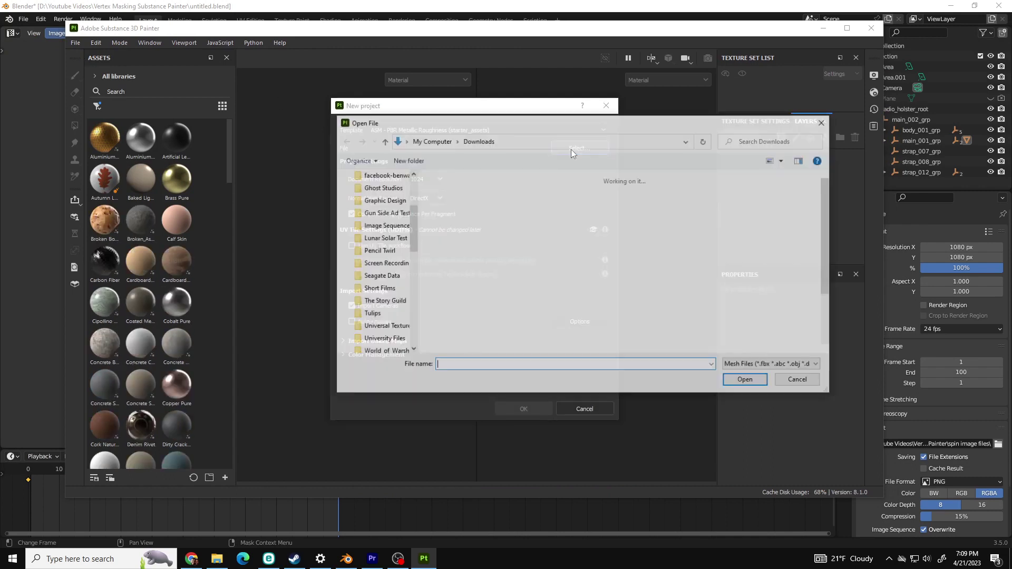
left_click(484, 225)
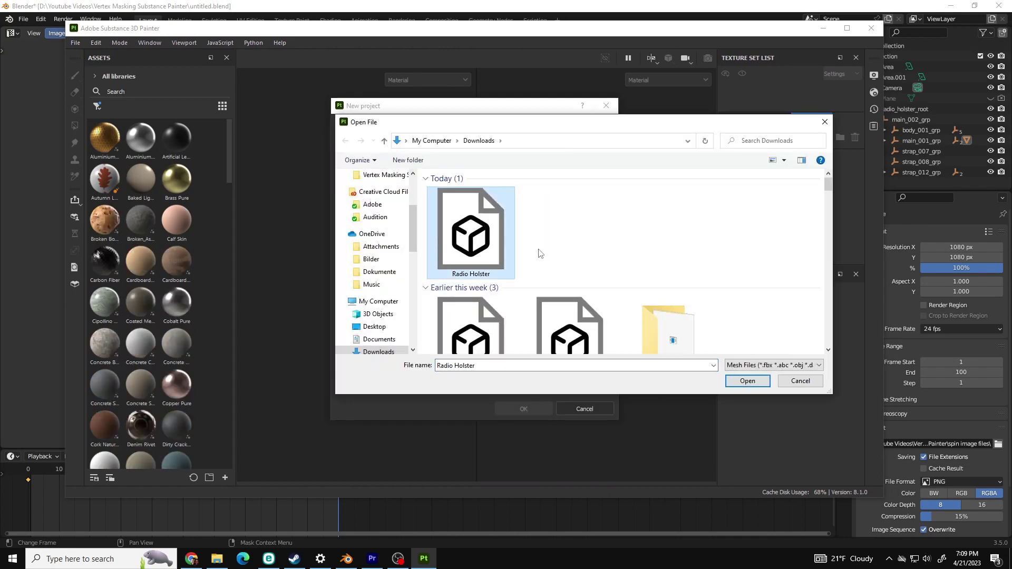
left_click(747, 381)
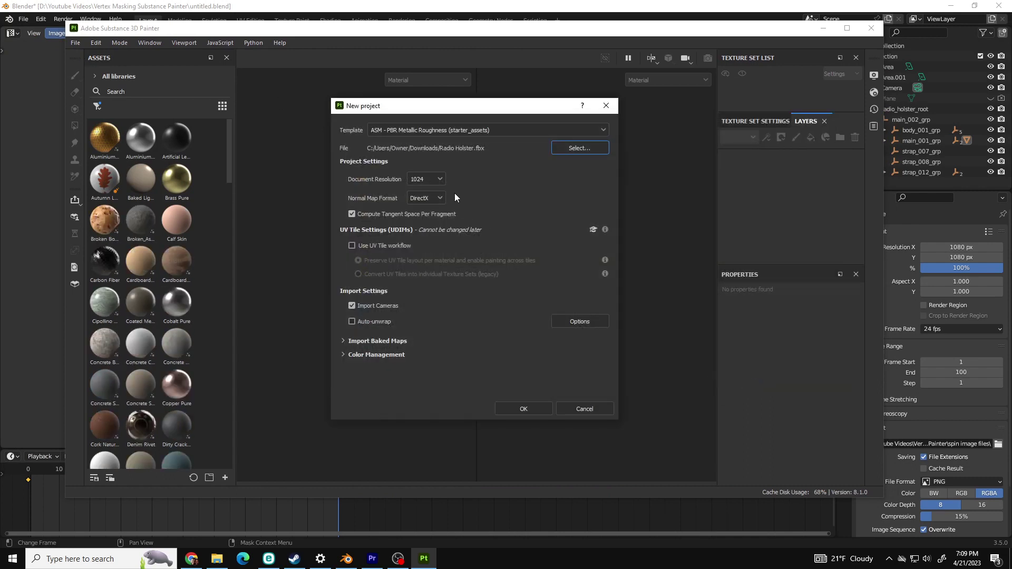
- Set the document resolution to 4096 and create the project
left_click(433, 179)
left_click(423, 246)
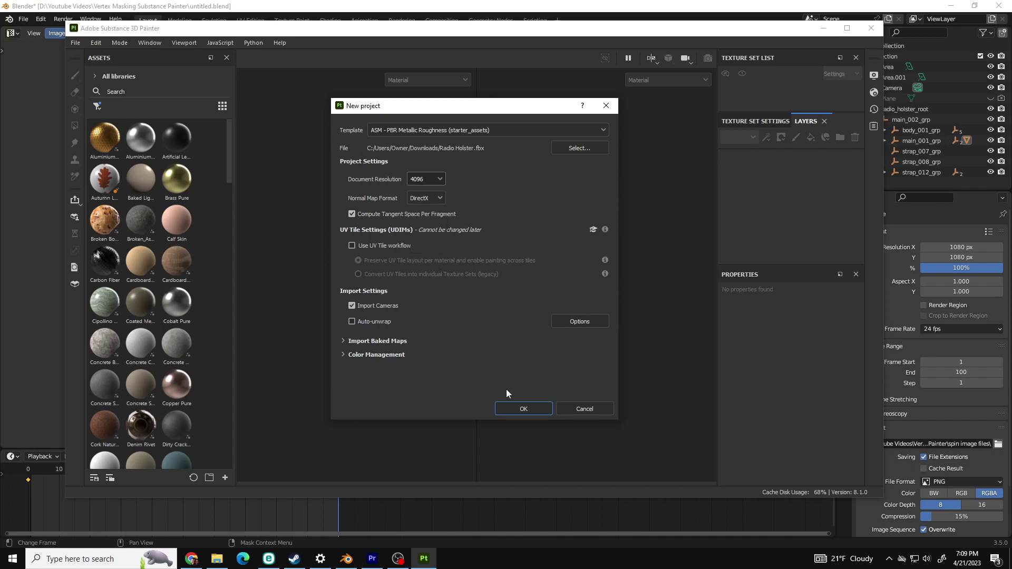
left_click(523, 409)
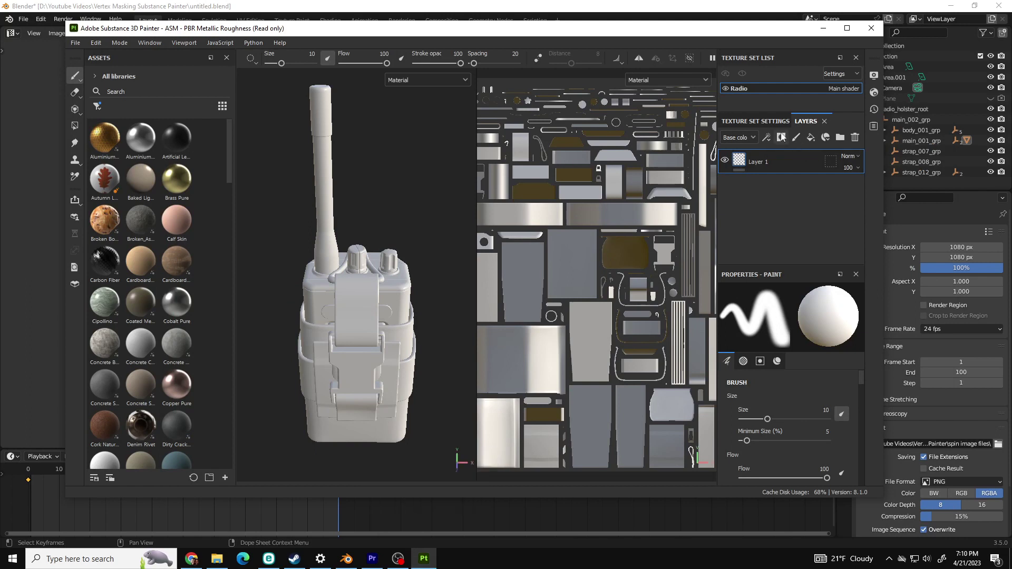
- Open Bake Mesh Maps from Texture Set Settings and set the output size to 4096
left_click(755, 122)
scroll(741, 188, "down", 5)
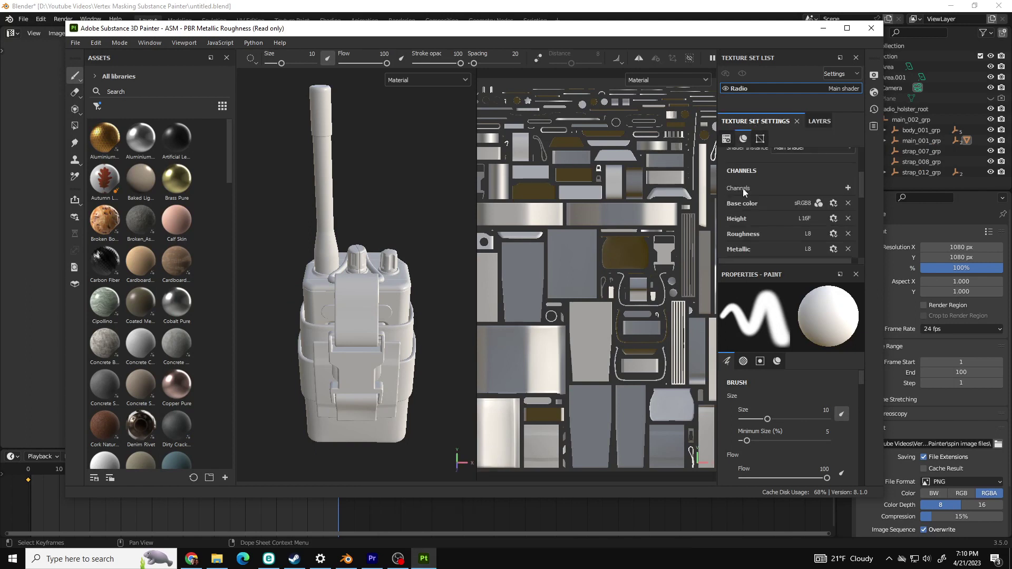
scroll(748, 188, "down", 3)
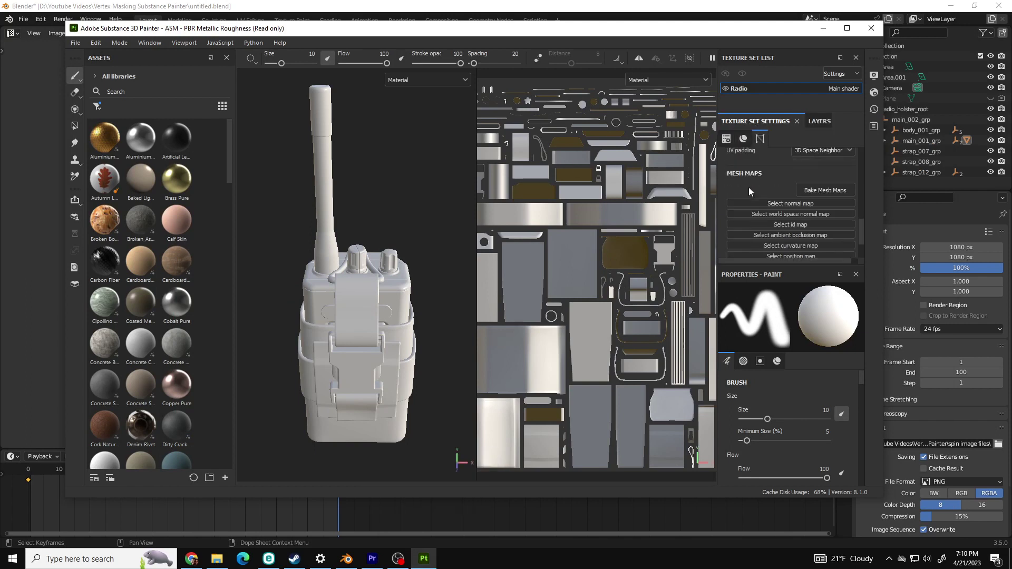
left_click(825, 191)
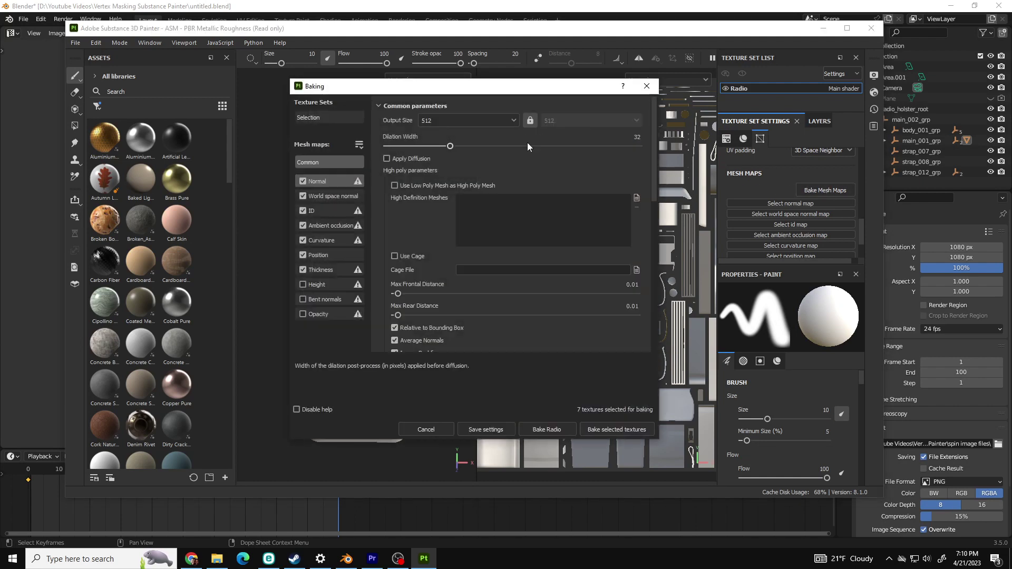
left_click(469, 122)
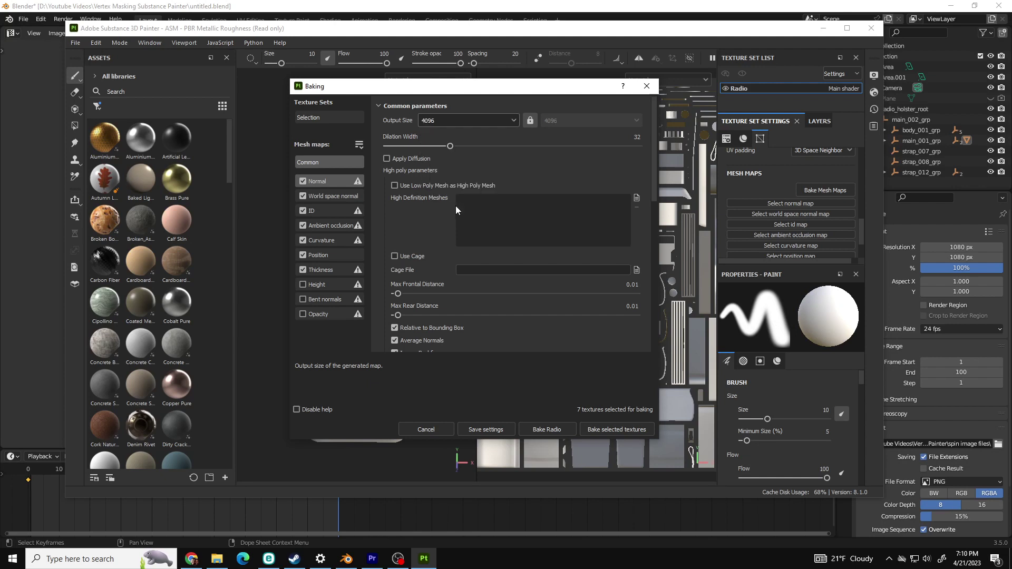
left_click(455, 208)
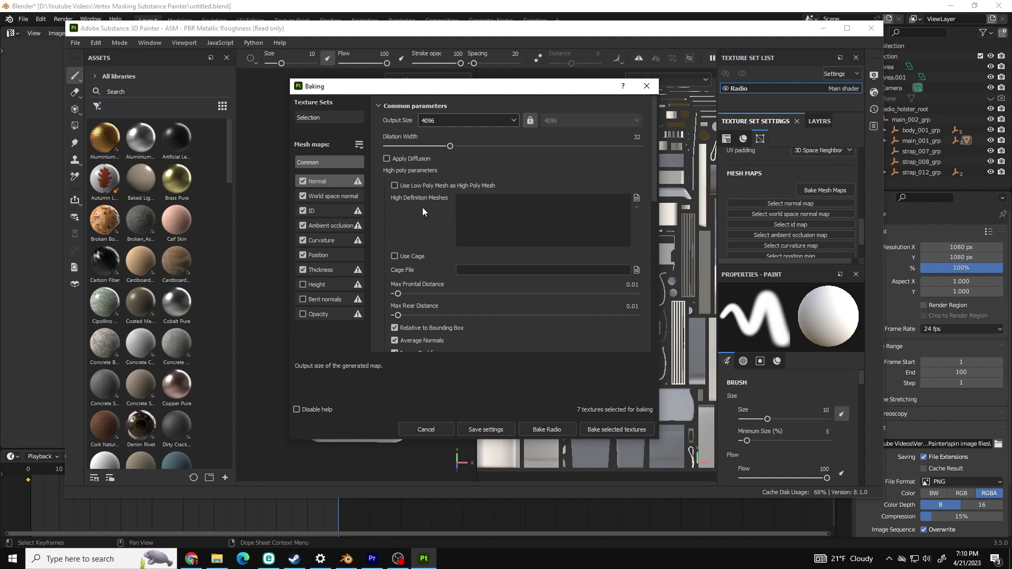
- Set the ID map's color source to Vertex Color and bake the selected maps
left_click(327, 212)
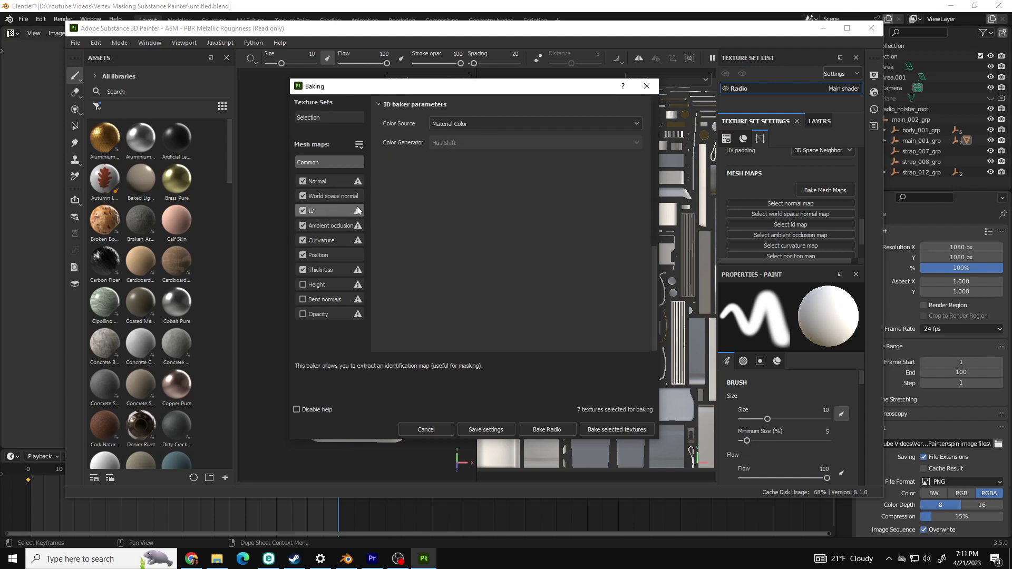
left_click(469, 123)
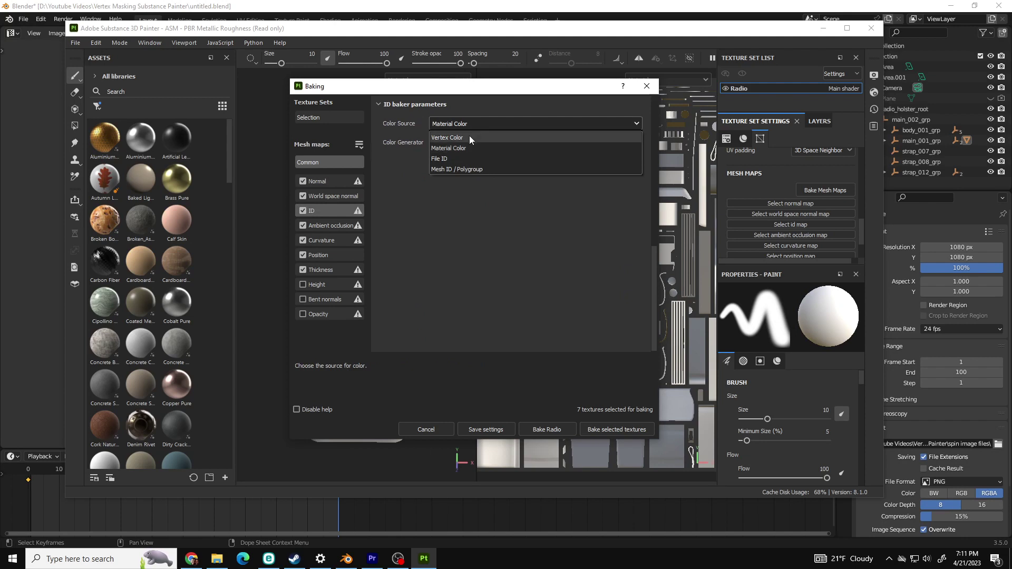
left_click(470, 137)
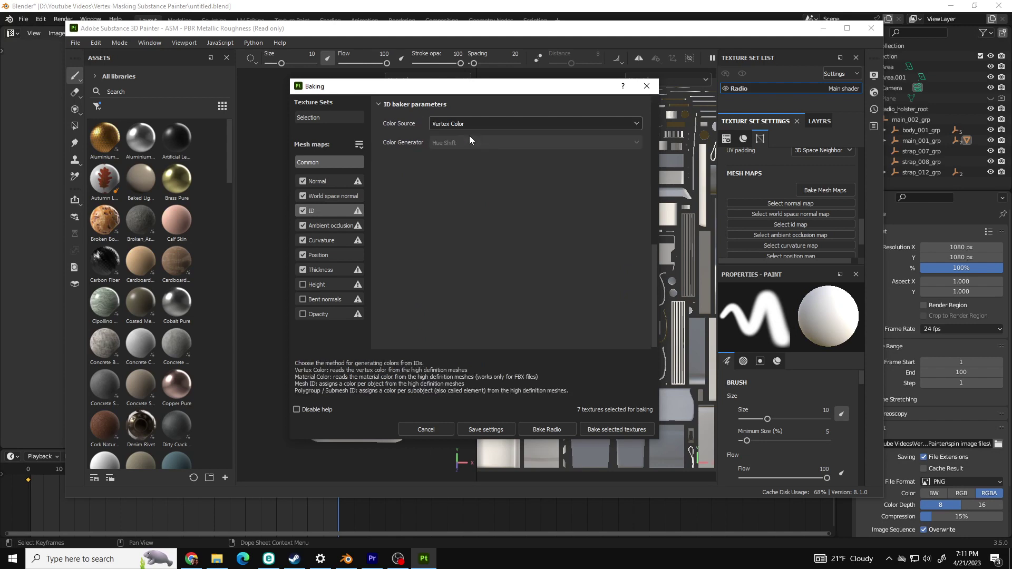
left_click(603, 428)
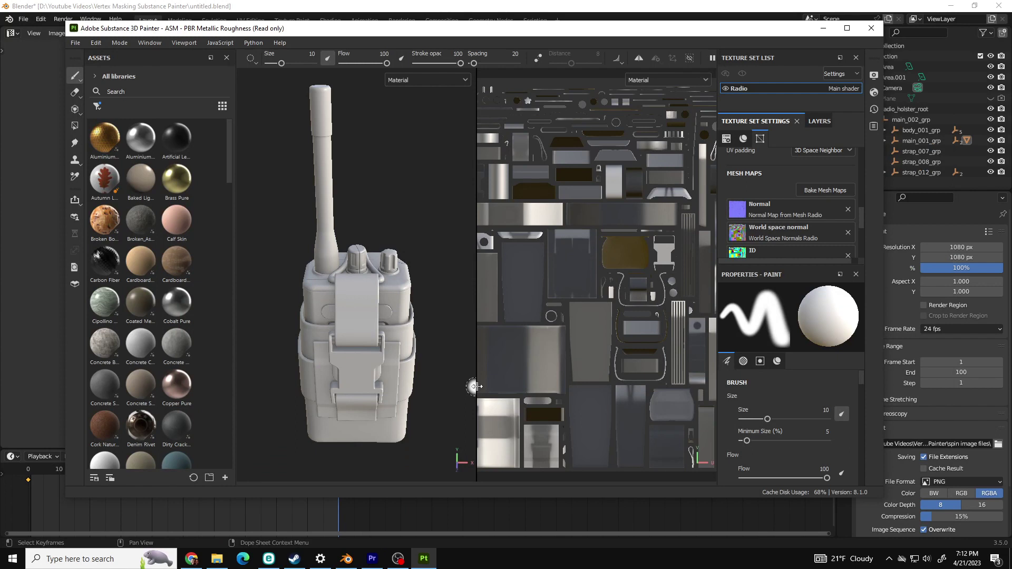
- Search the assets for 'plastic' and drag the Plastic Grainy material onto the radio
left_click(123, 92)
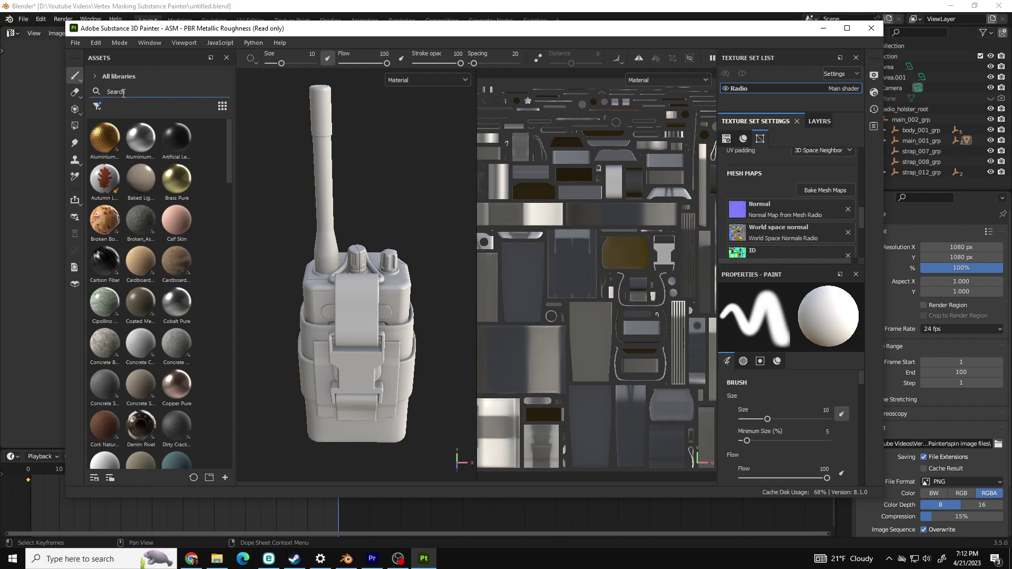
type("plastic")
mouse_move(105, 221)
left_mouse_down()
mouse_move(280, 333)
mouse_move(368, 364)
mouse_move(369, 232)
mouse_move(369, 319)
left_mouse_up()
scroll(353, 393, "up", 3)
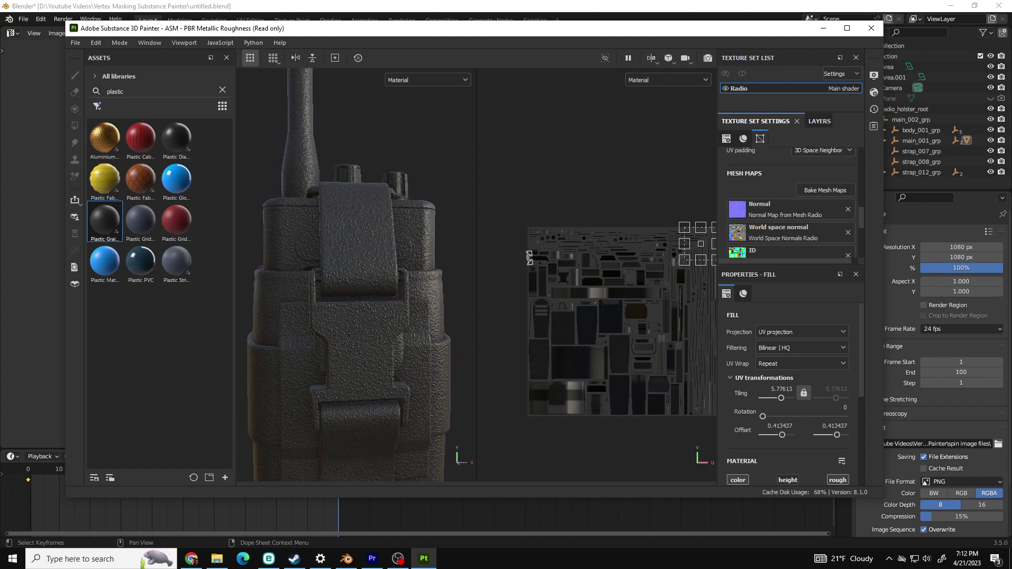
left_click(818, 121)
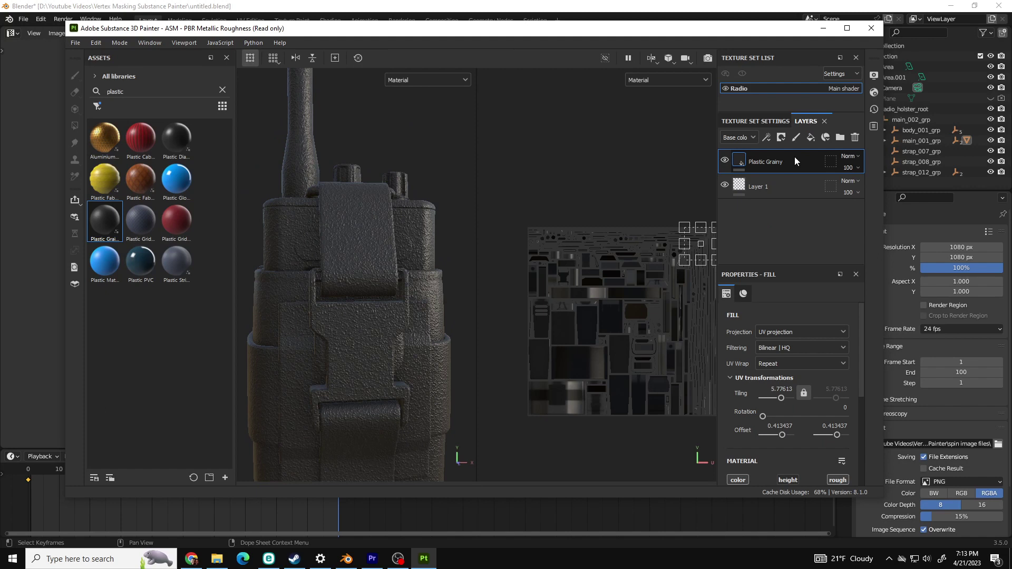
- Add a color selection mask to Plastic Grainy and pick the blue buckle ID colour
left_click(782, 137)
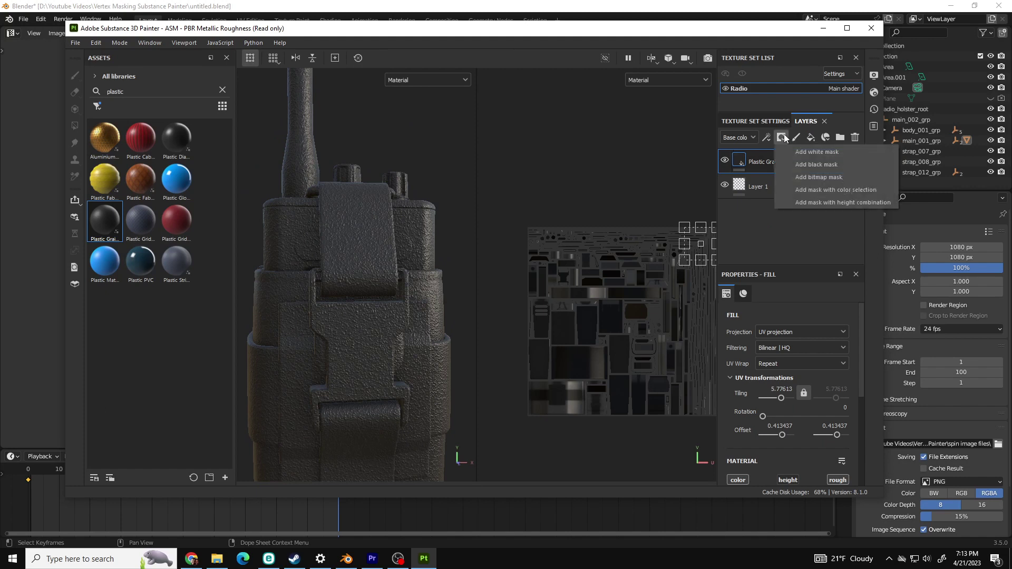
left_click(814, 188)
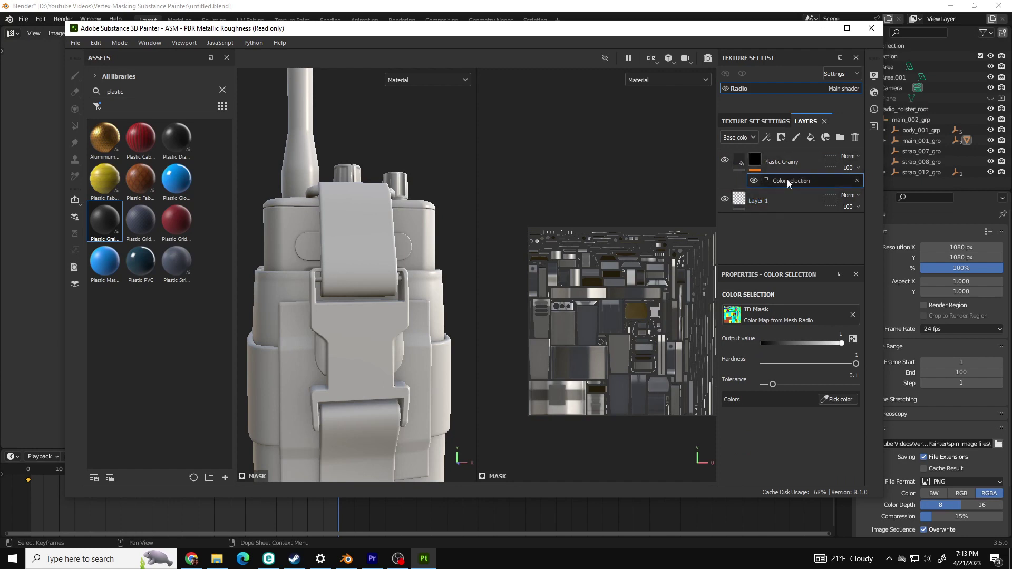
left_click(834, 400)
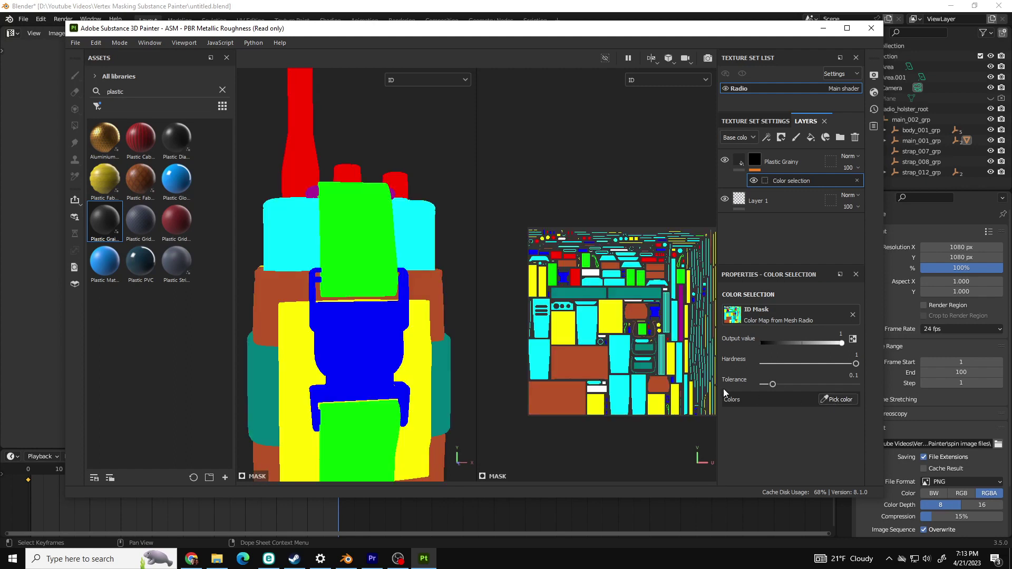
left_click(353, 340)
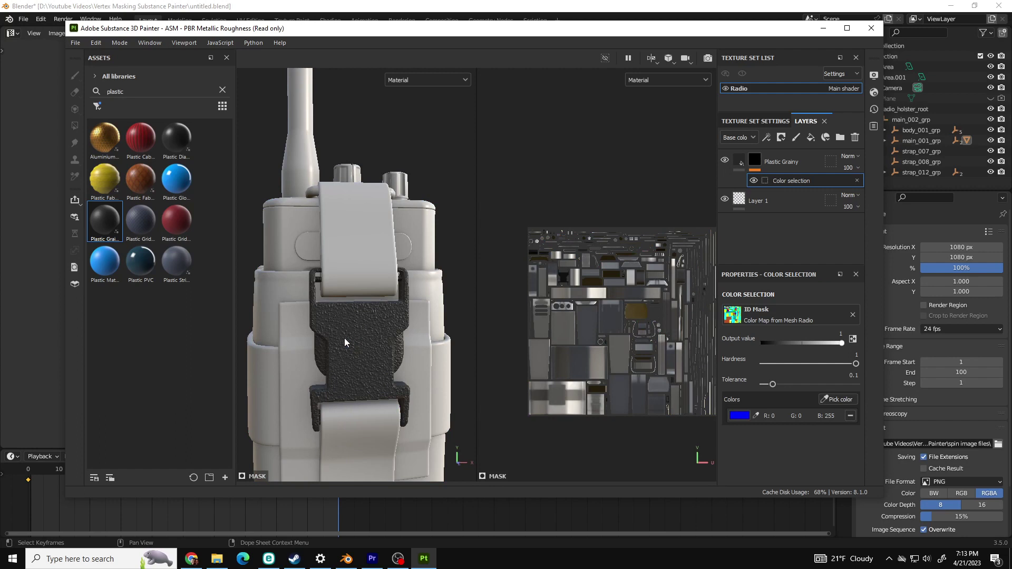
mouse_move(340, 337)
left_mouse_down("alt")
mouse_move(445, 334)
mouse_move(354, 337)
left_mouse_up("alt")
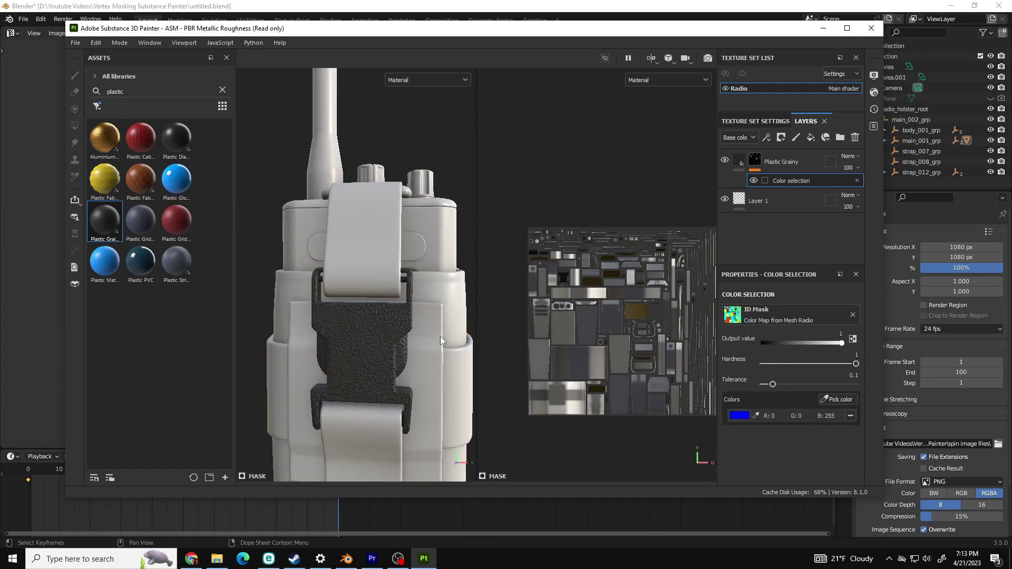
left_click_drag(441, 336, 464, 336, "alt")
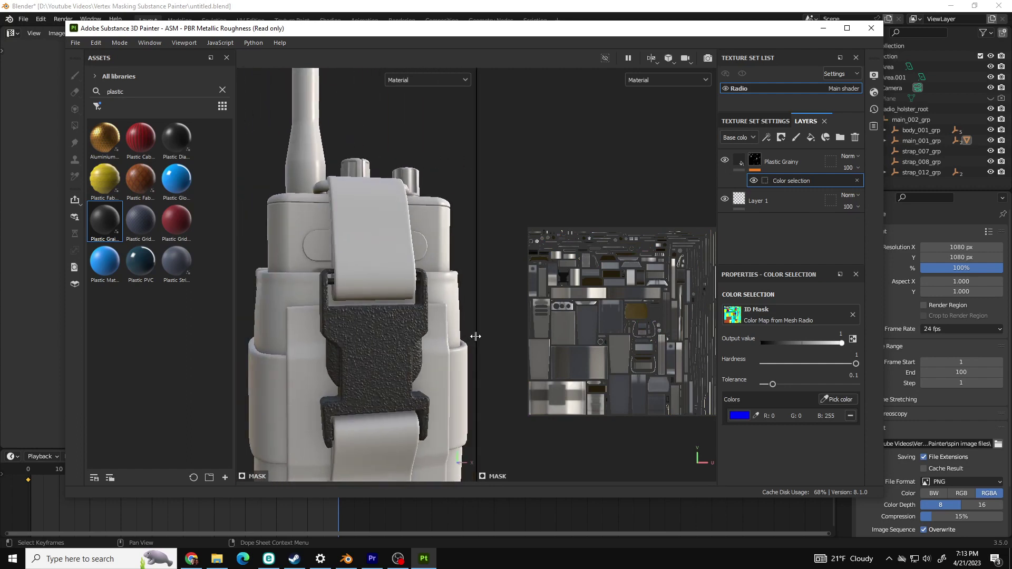